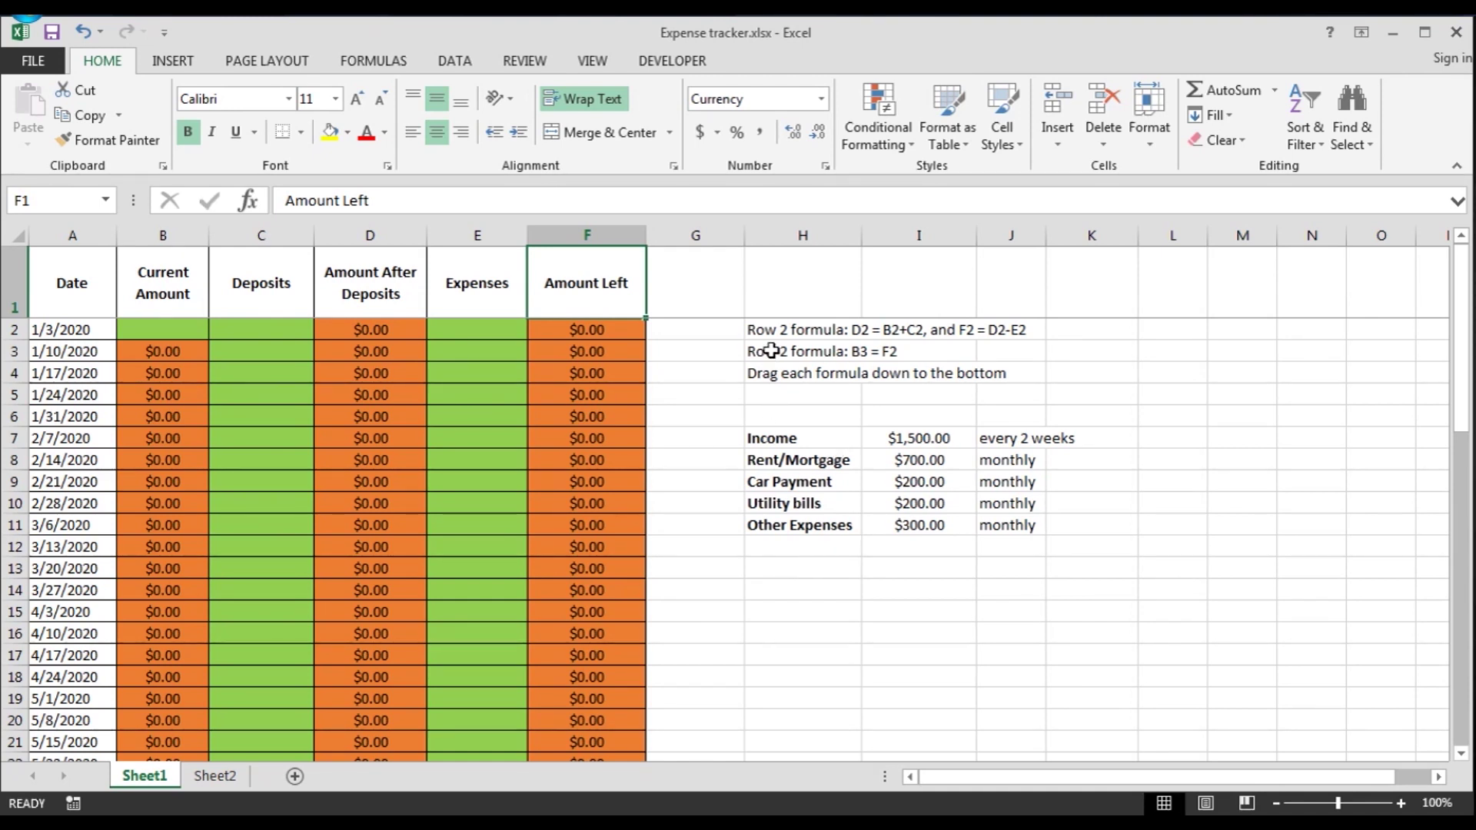
Review the formula notes in H2:H5 and the Date, Current Amount, Deposits and Expenses columns.
drag(765, 332, 772, 392)
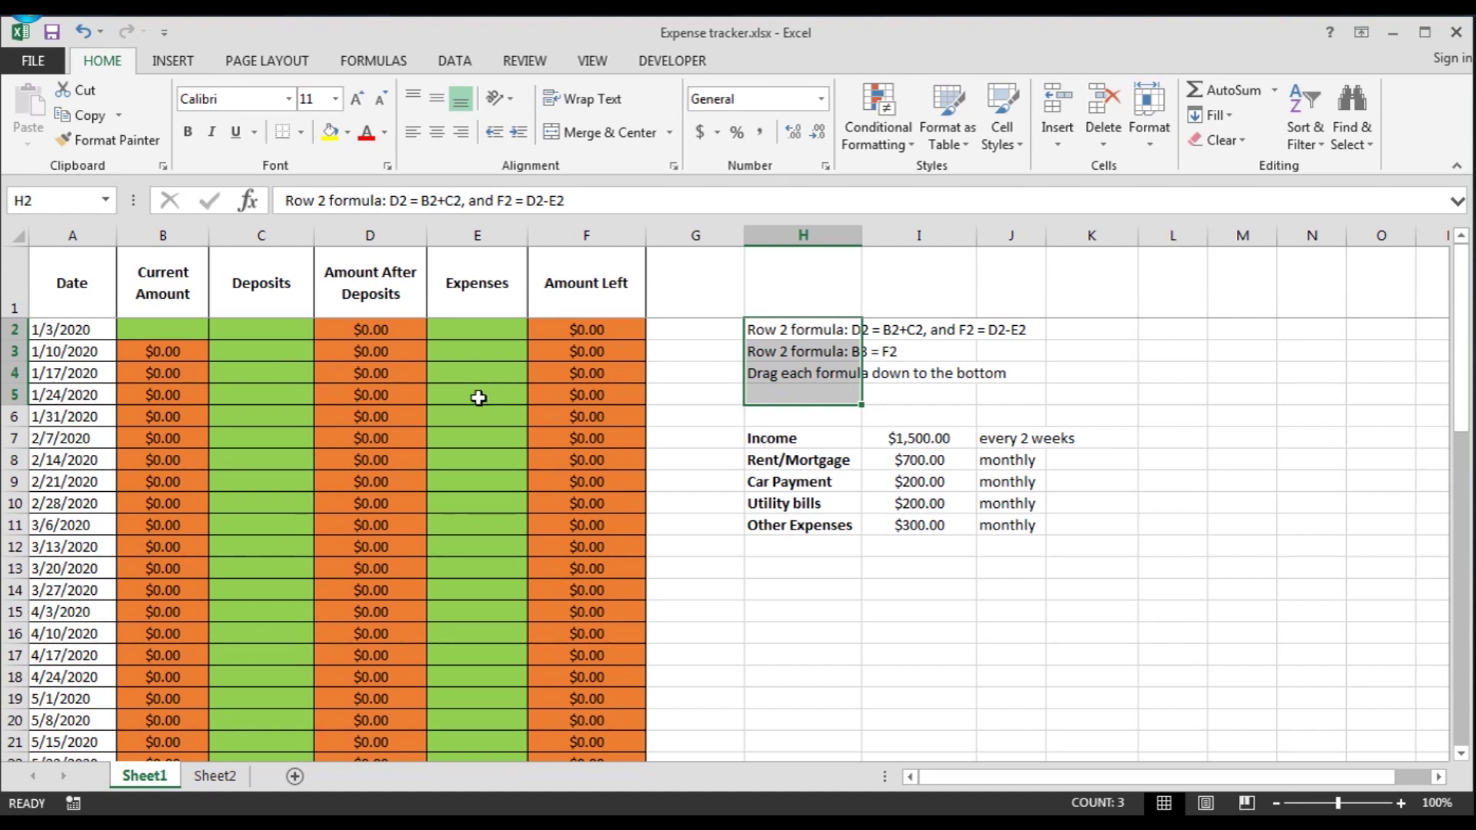
click(136, 309)
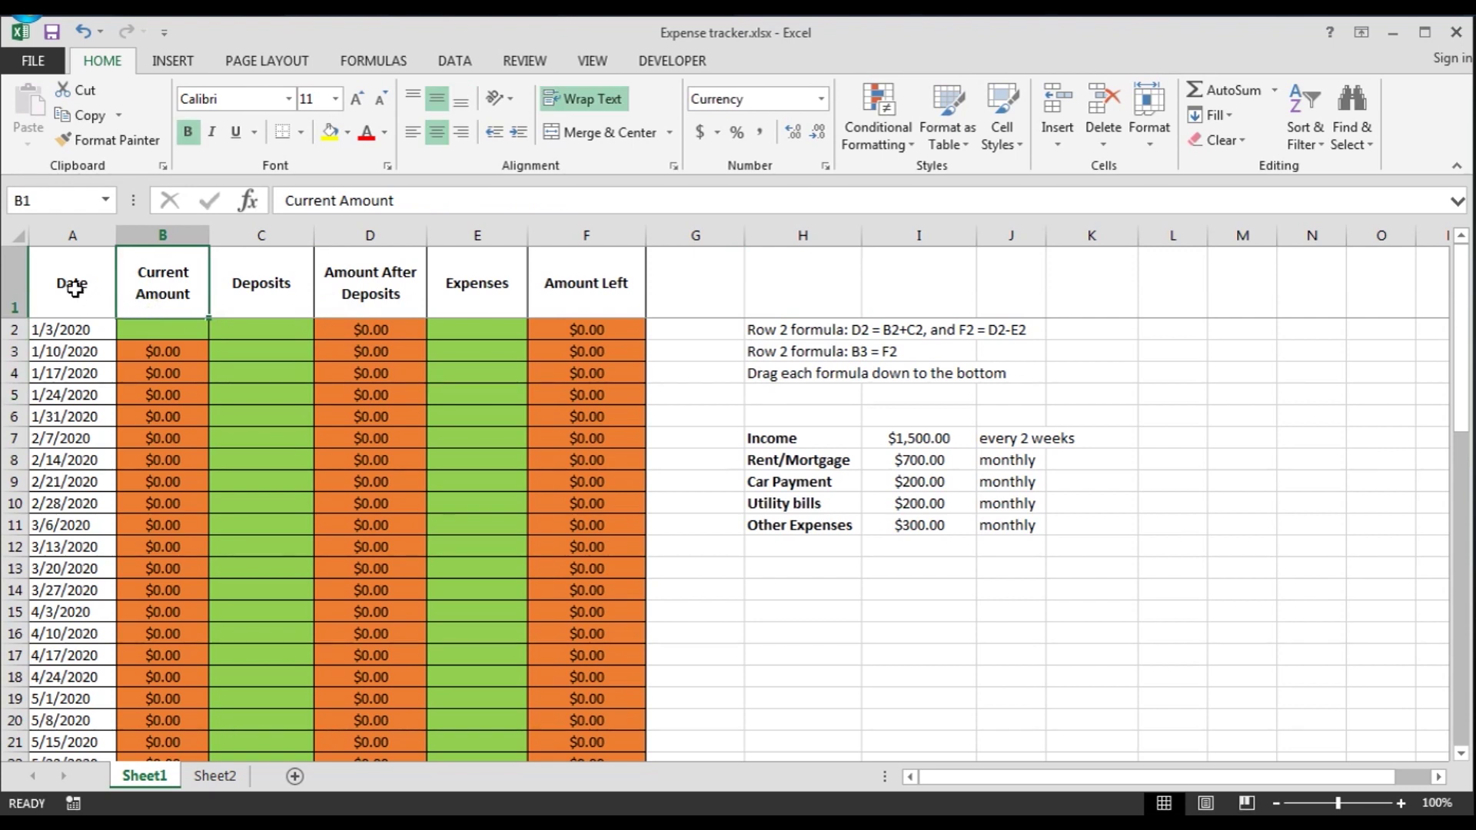
click(158, 331)
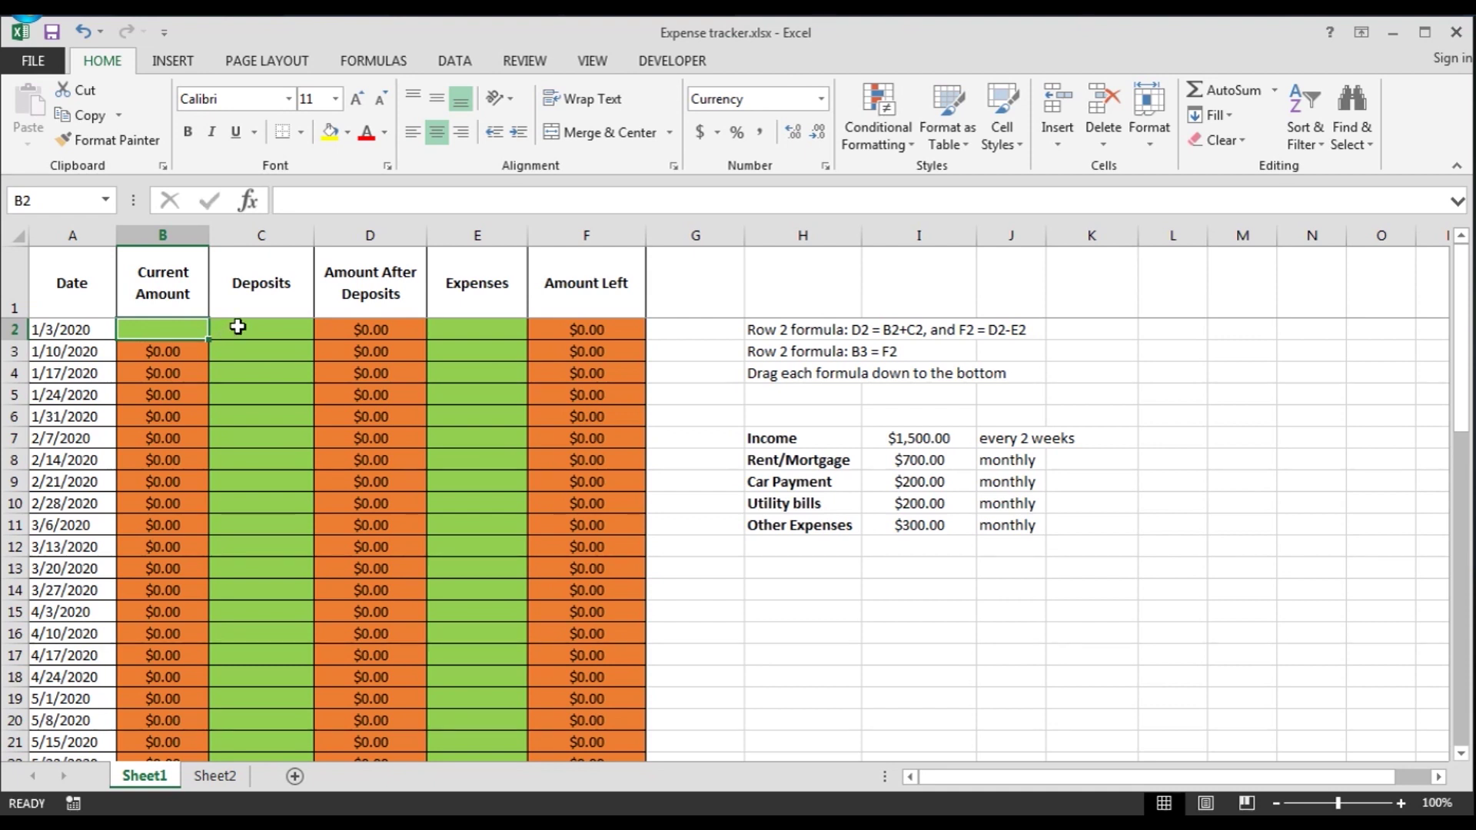
drag(238, 327, 247, 477)
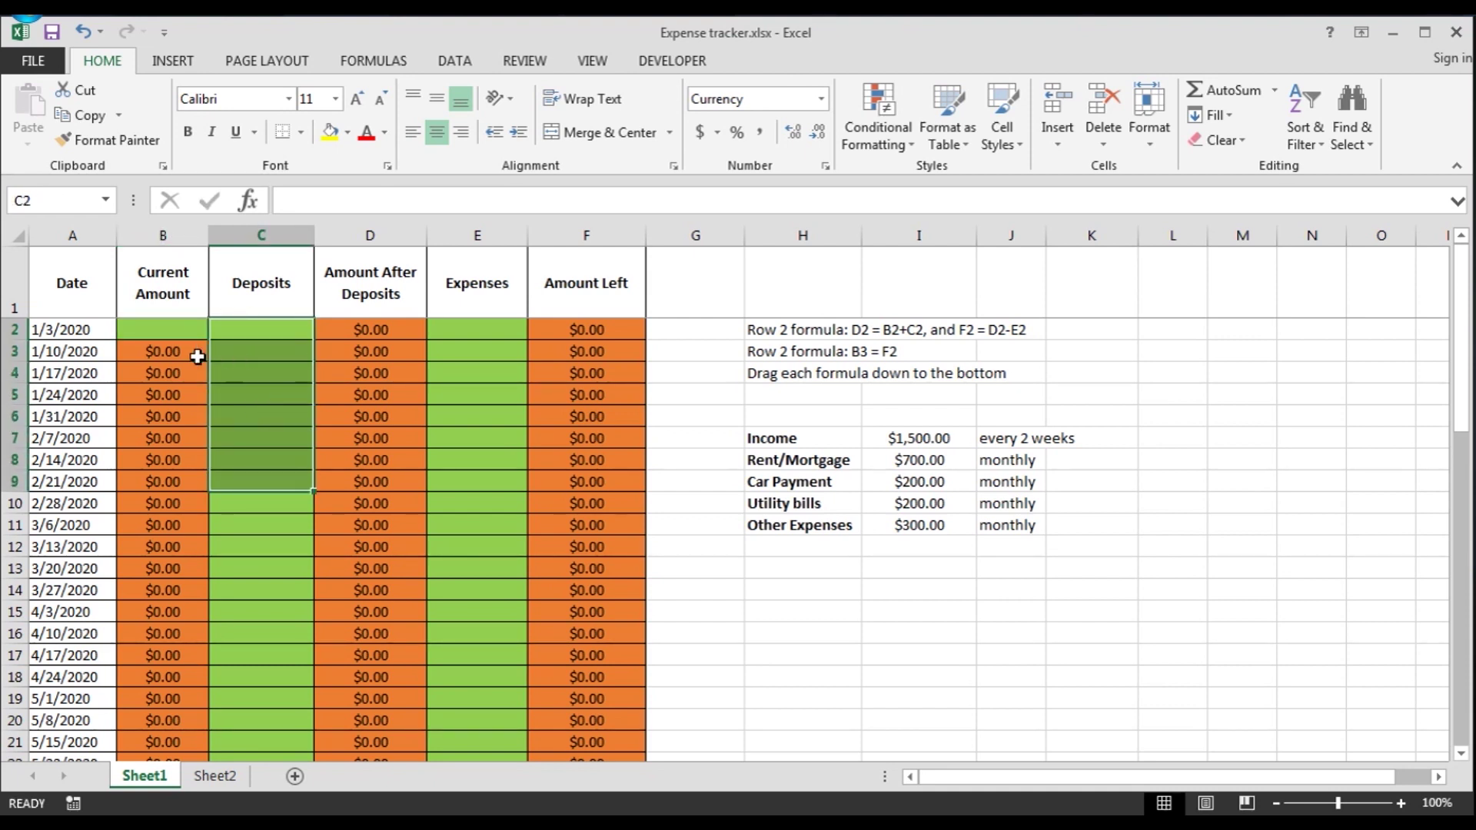
click(173, 351)
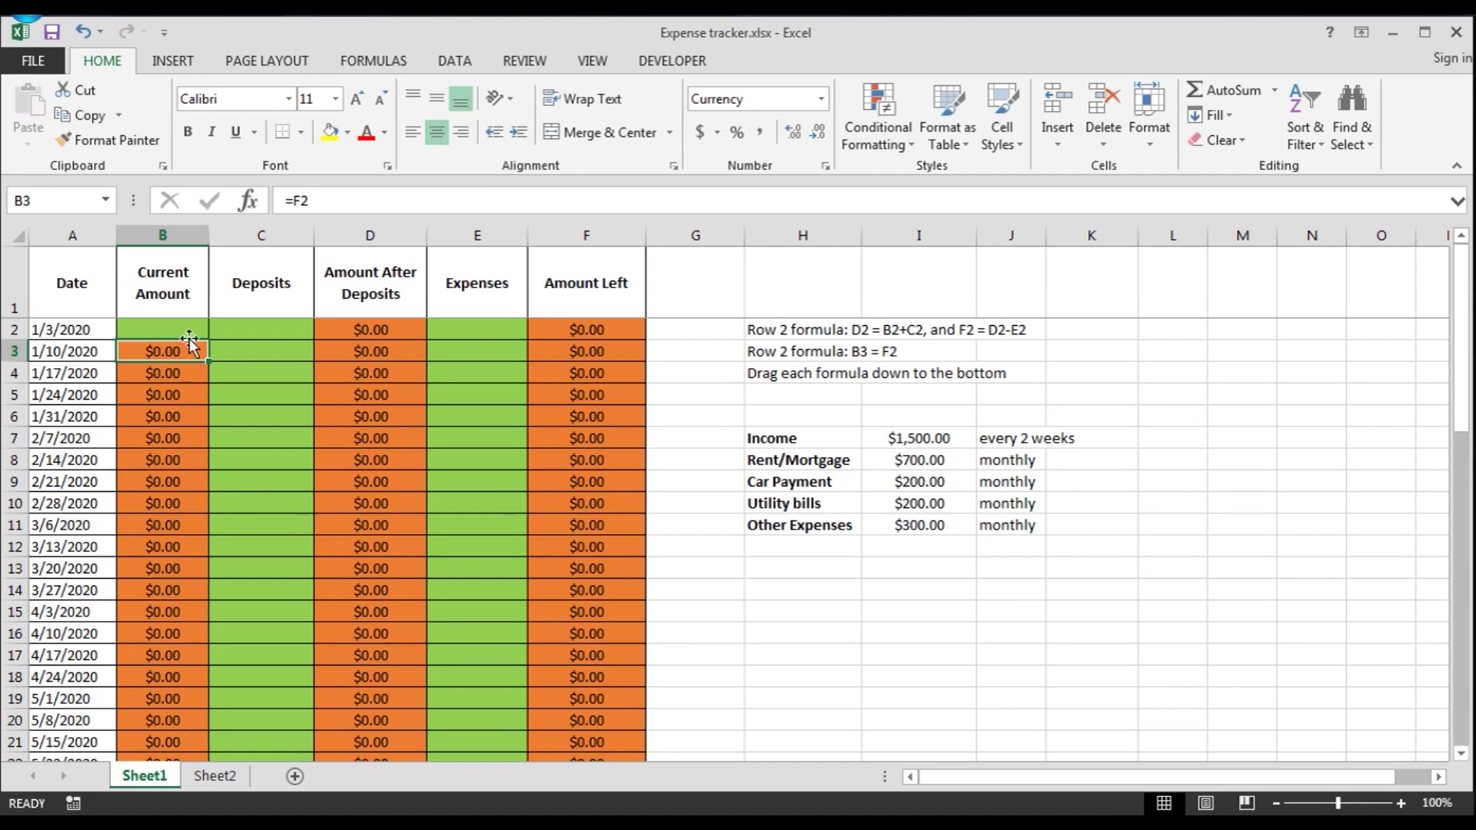
click(190, 326)
click(258, 334)
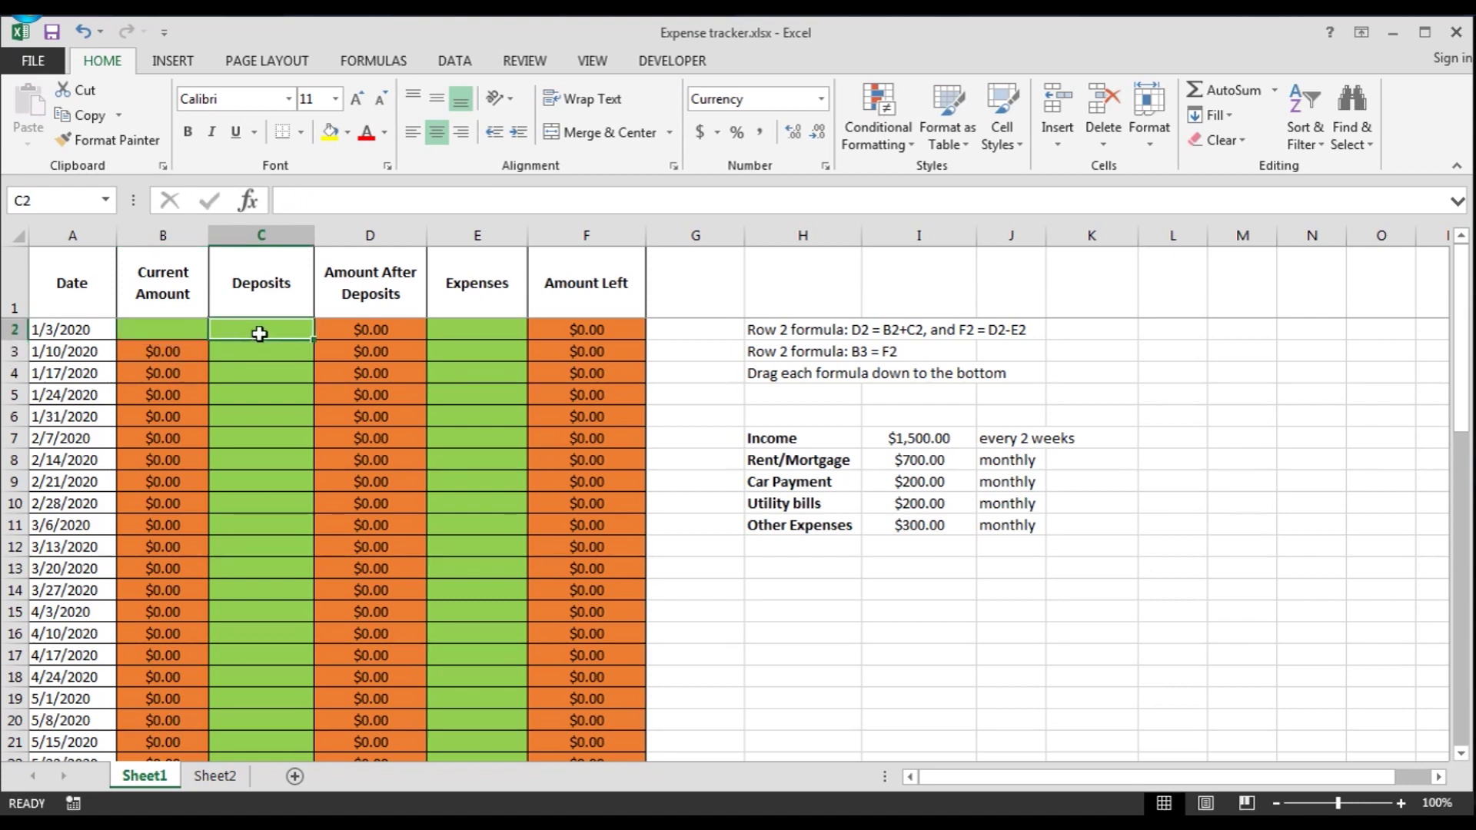
click(71, 235)
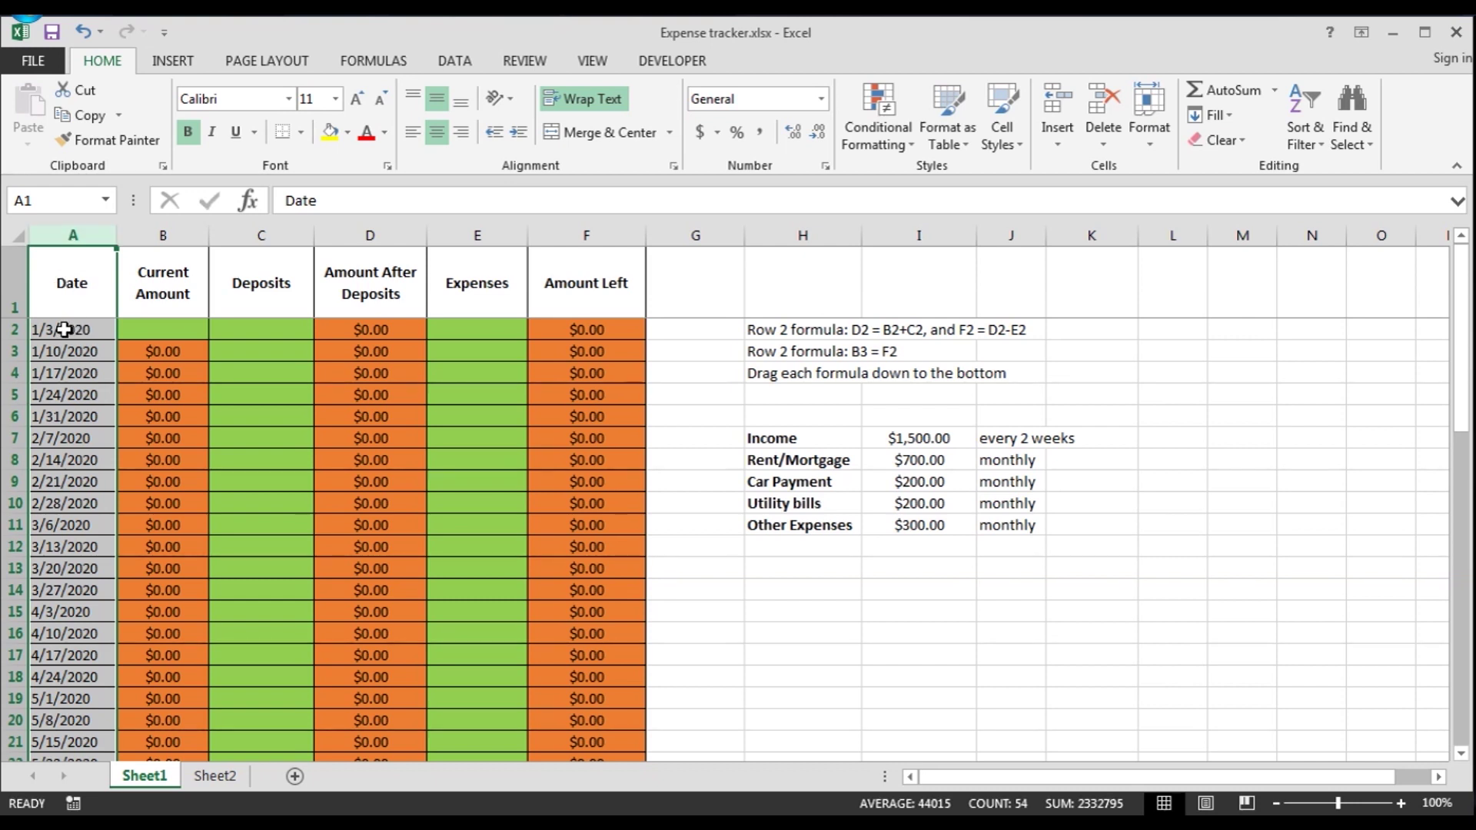
click(164, 327)
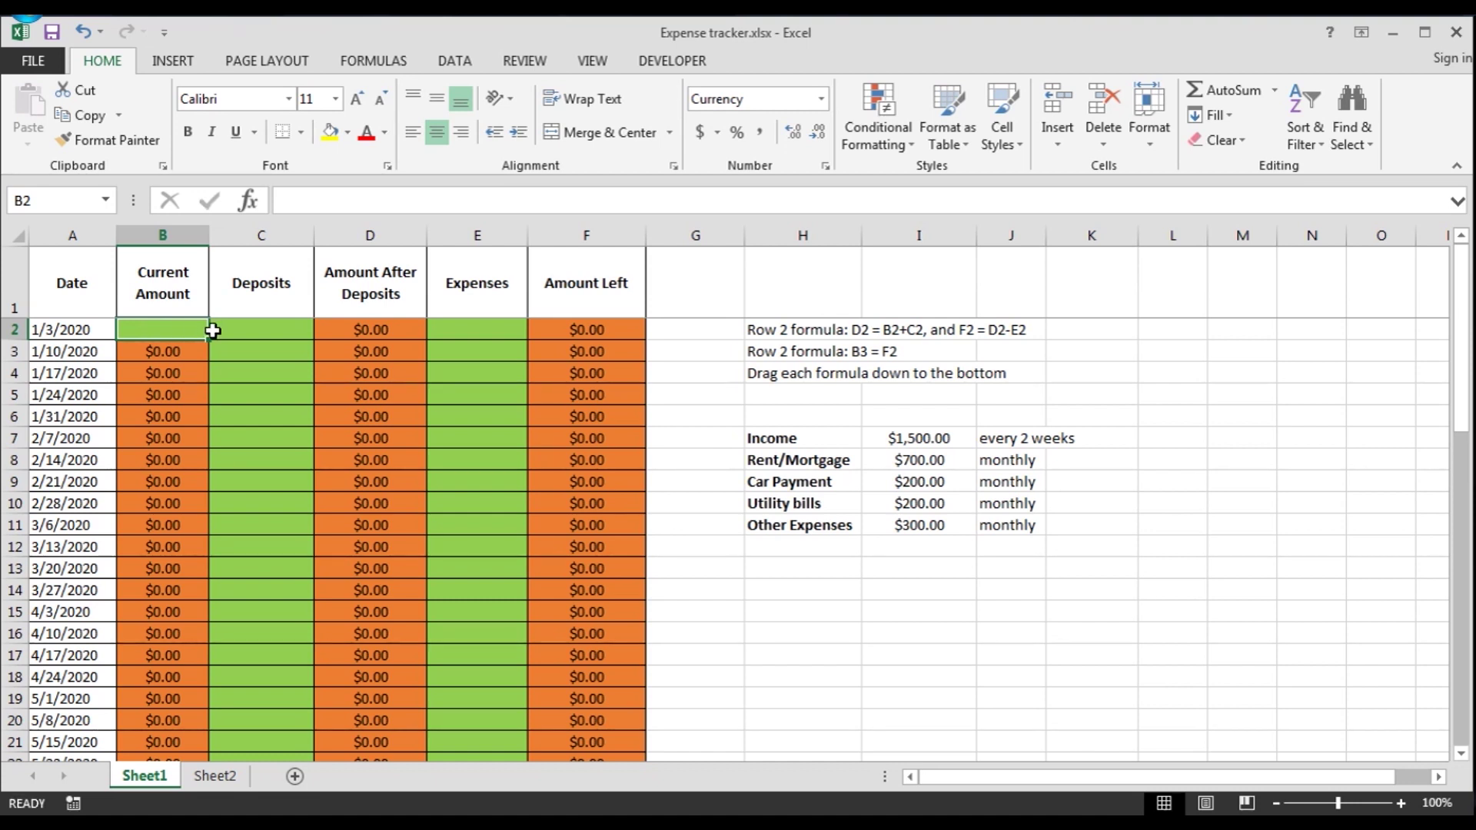
click(261, 329)
click(471, 327)
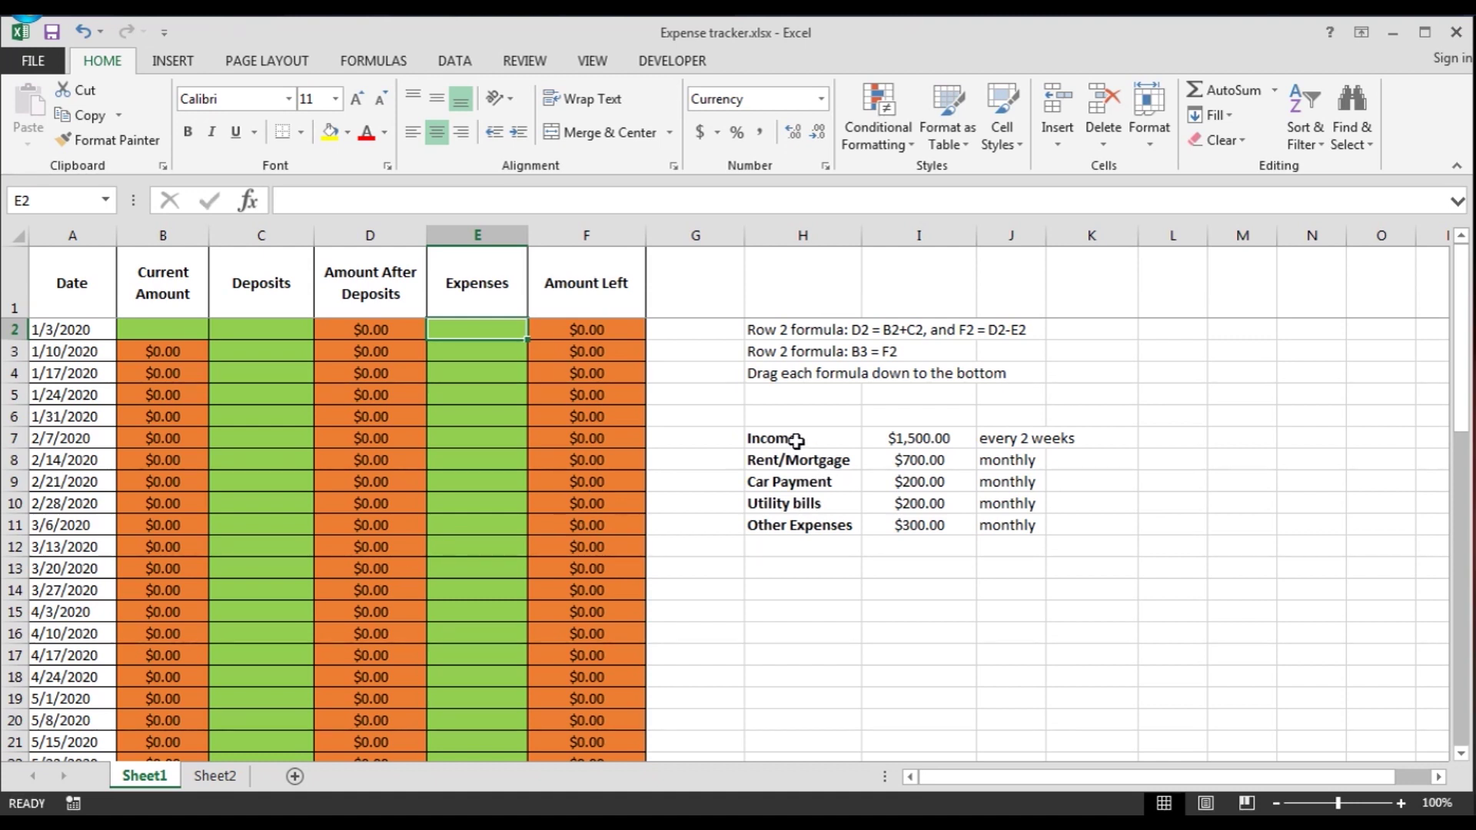
Review the $1,500.00 income and the monthly expense amounts listed in H7:I11.
drag(796, 439, 800, 524)
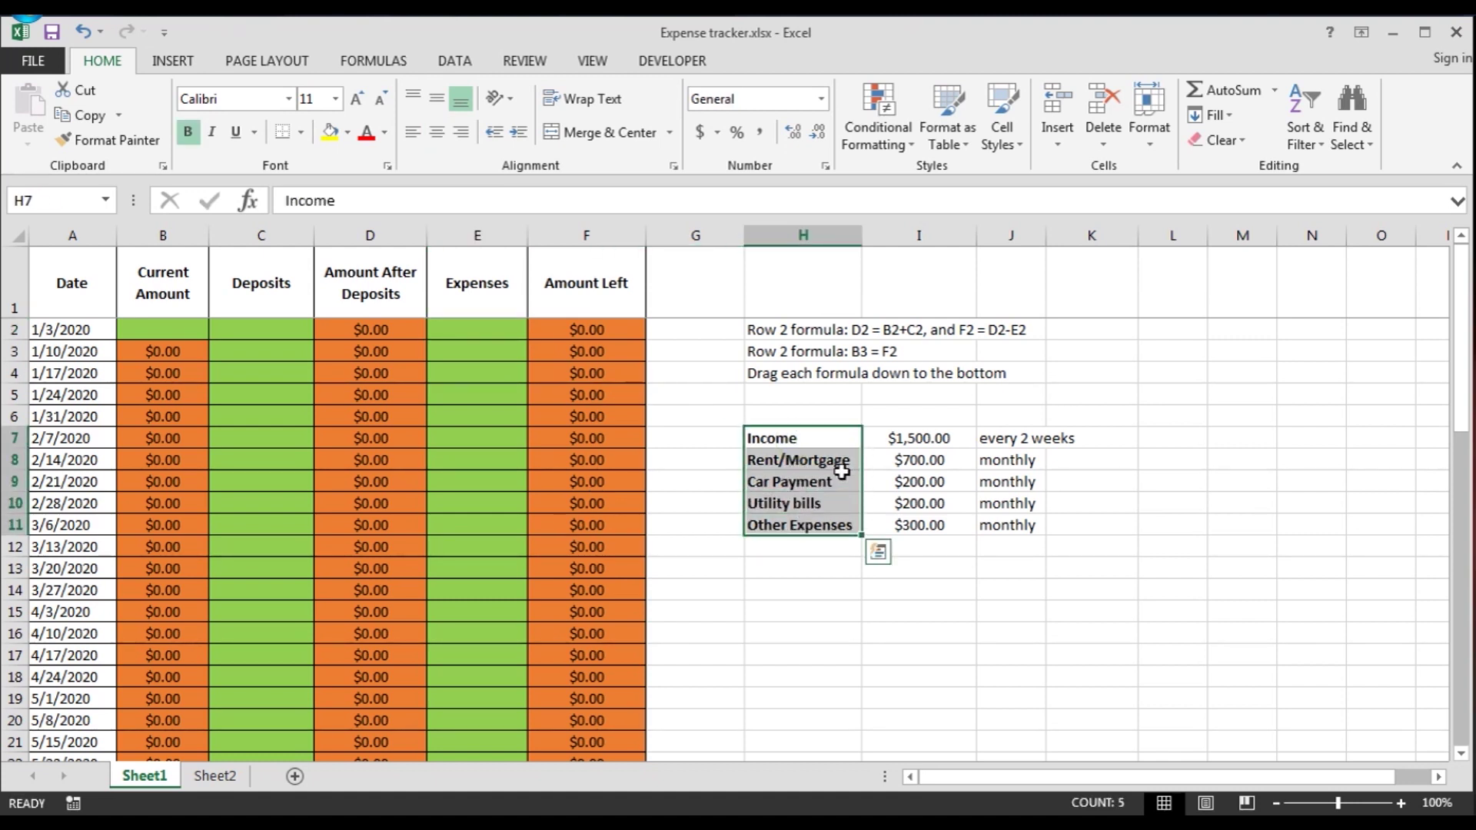
click(813, 435)
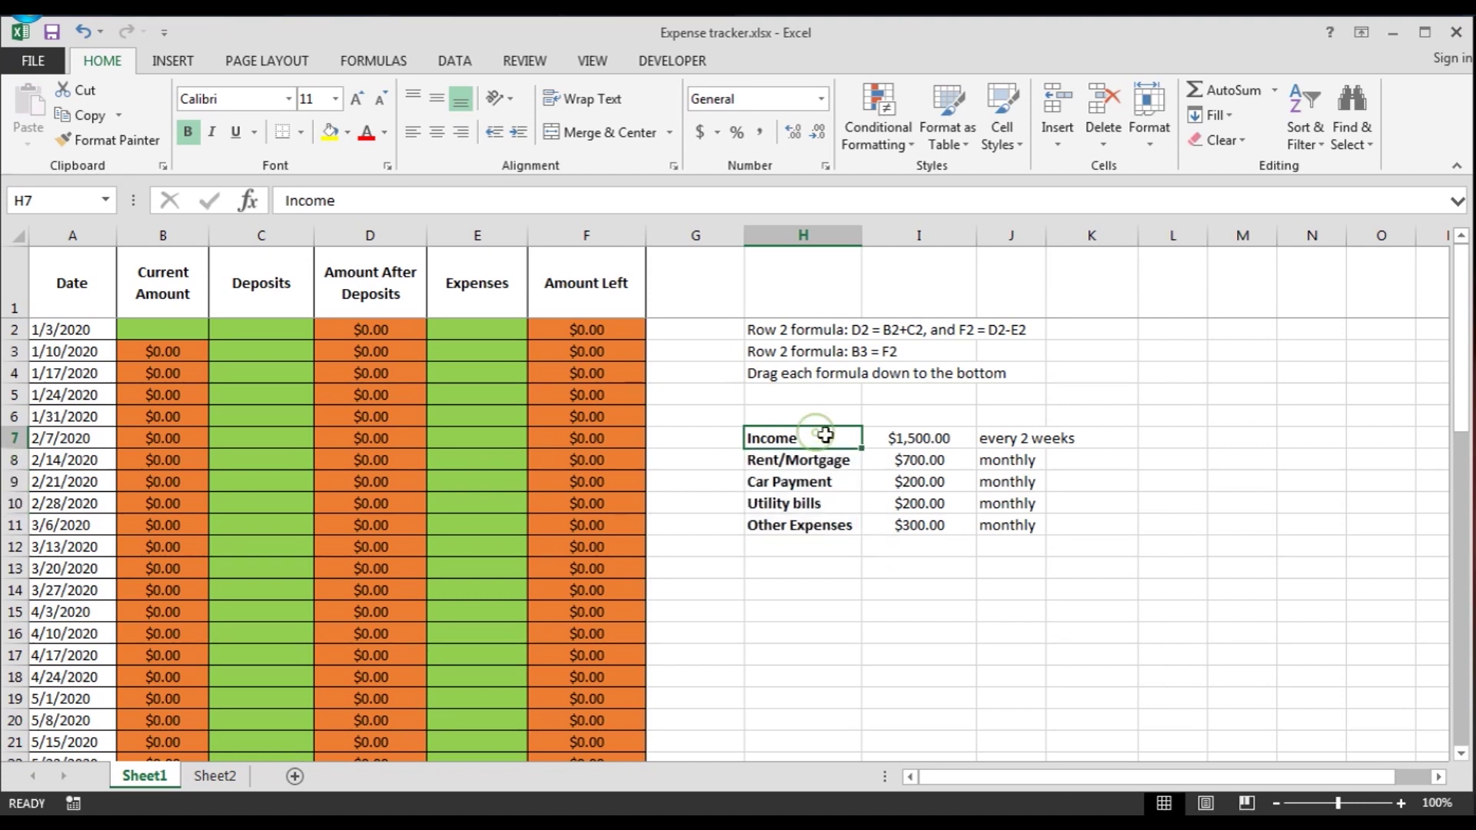
click(916, 439)
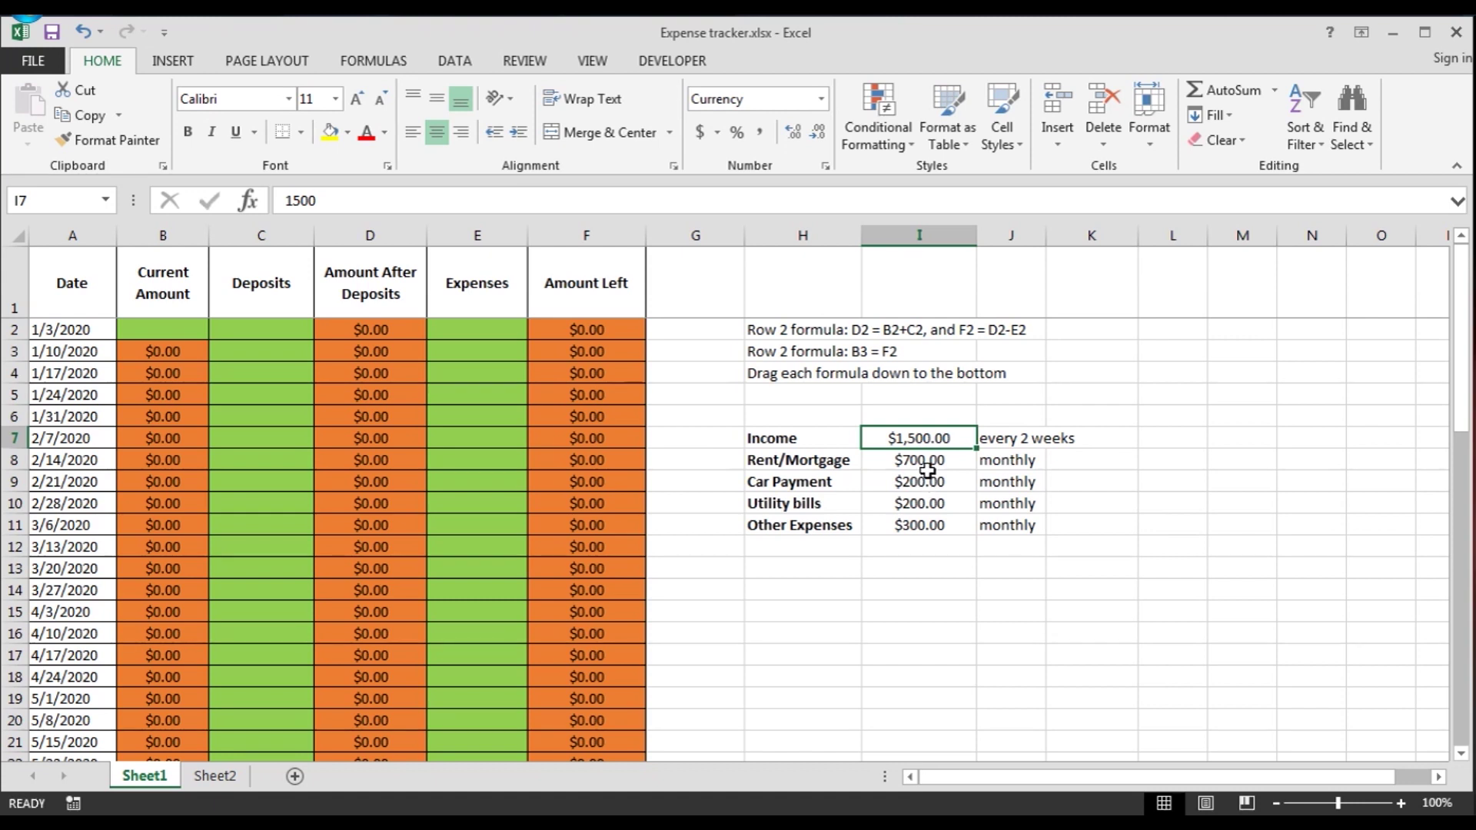
drag(922, 464, 920, 524)
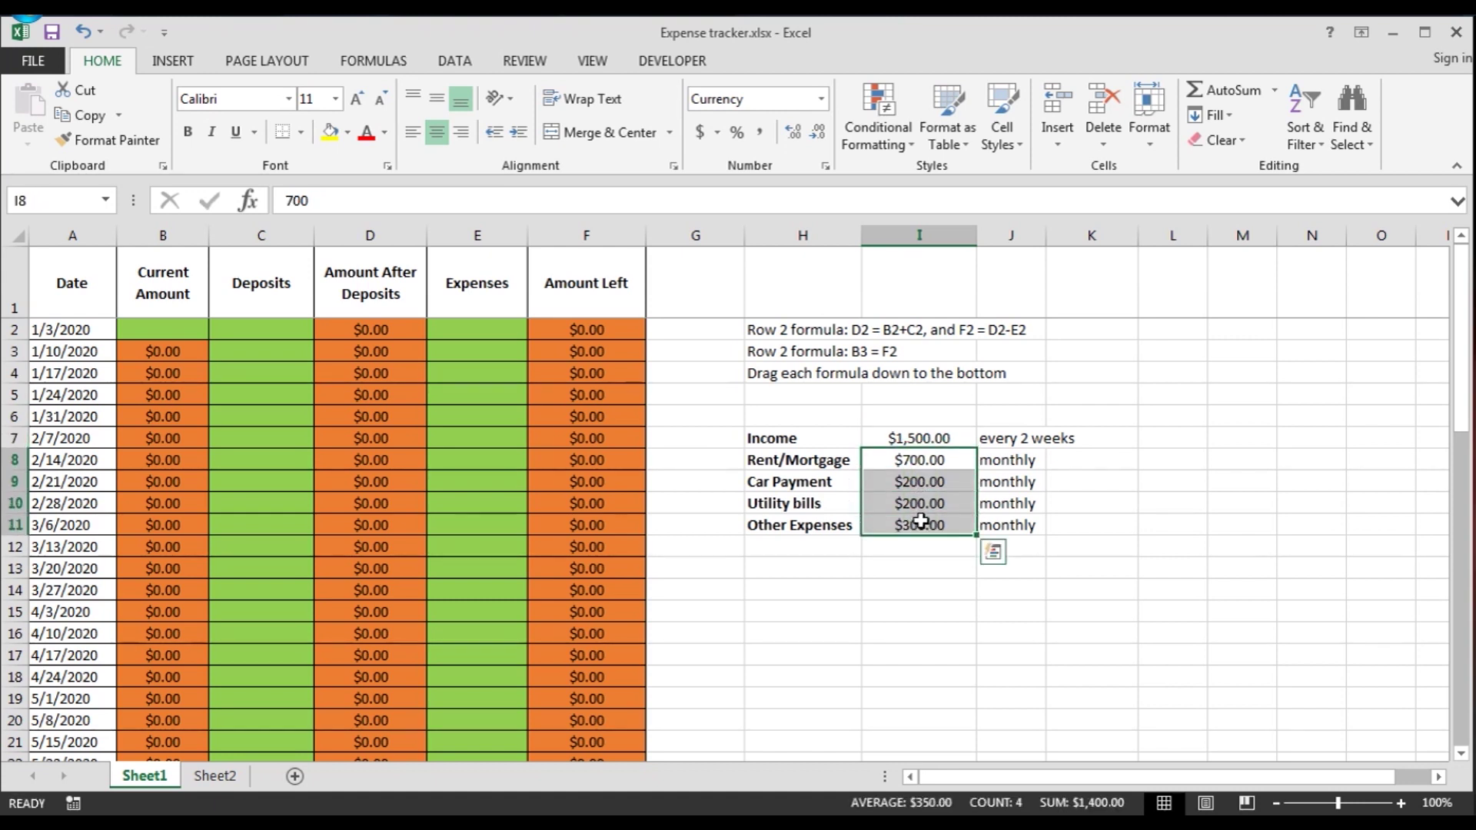
click(922, 505)
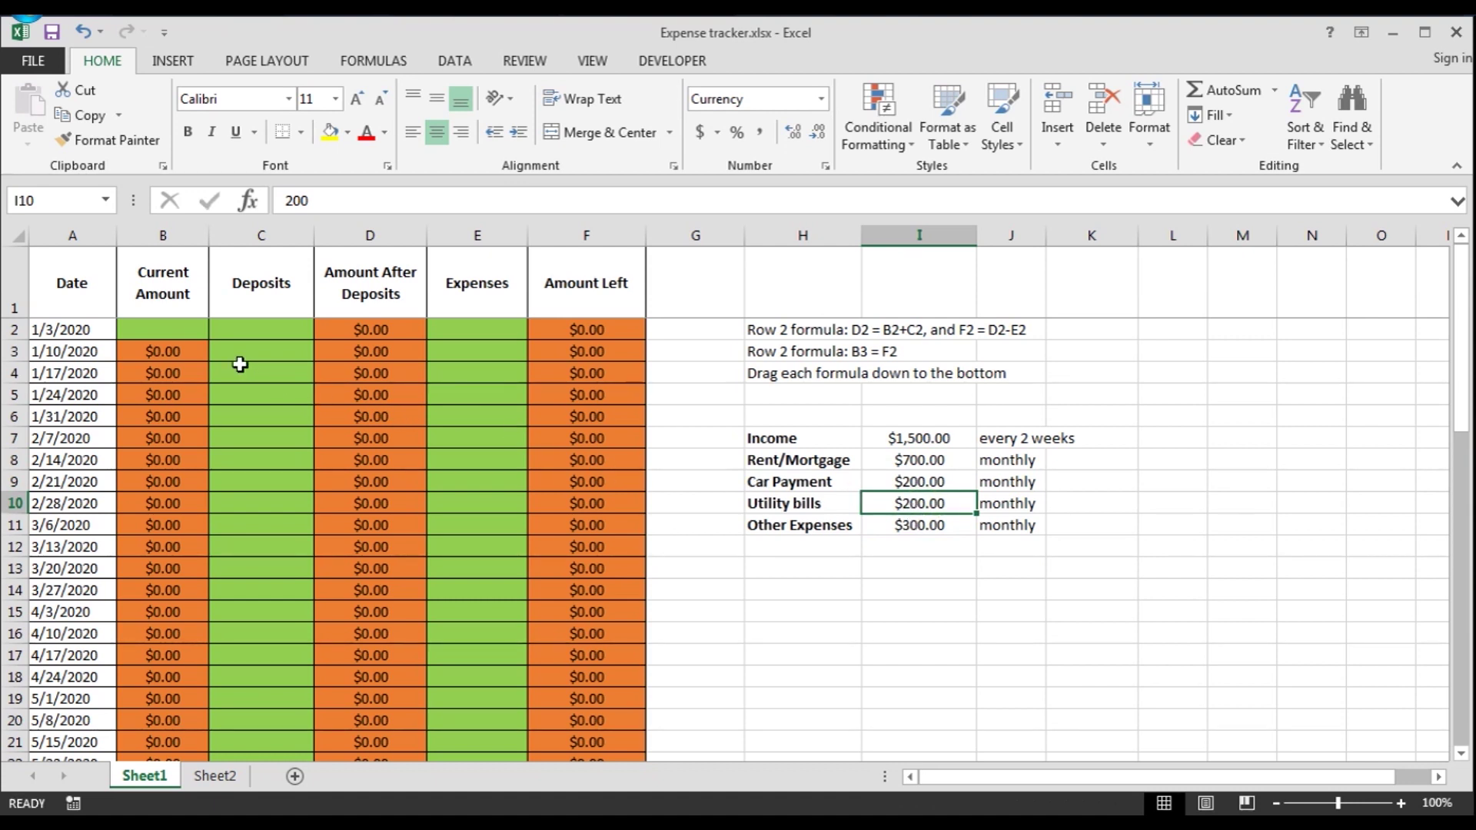
Enter a 5000 starting balance in B2 and a 1500 first deposit in C2.
click(180, 327)
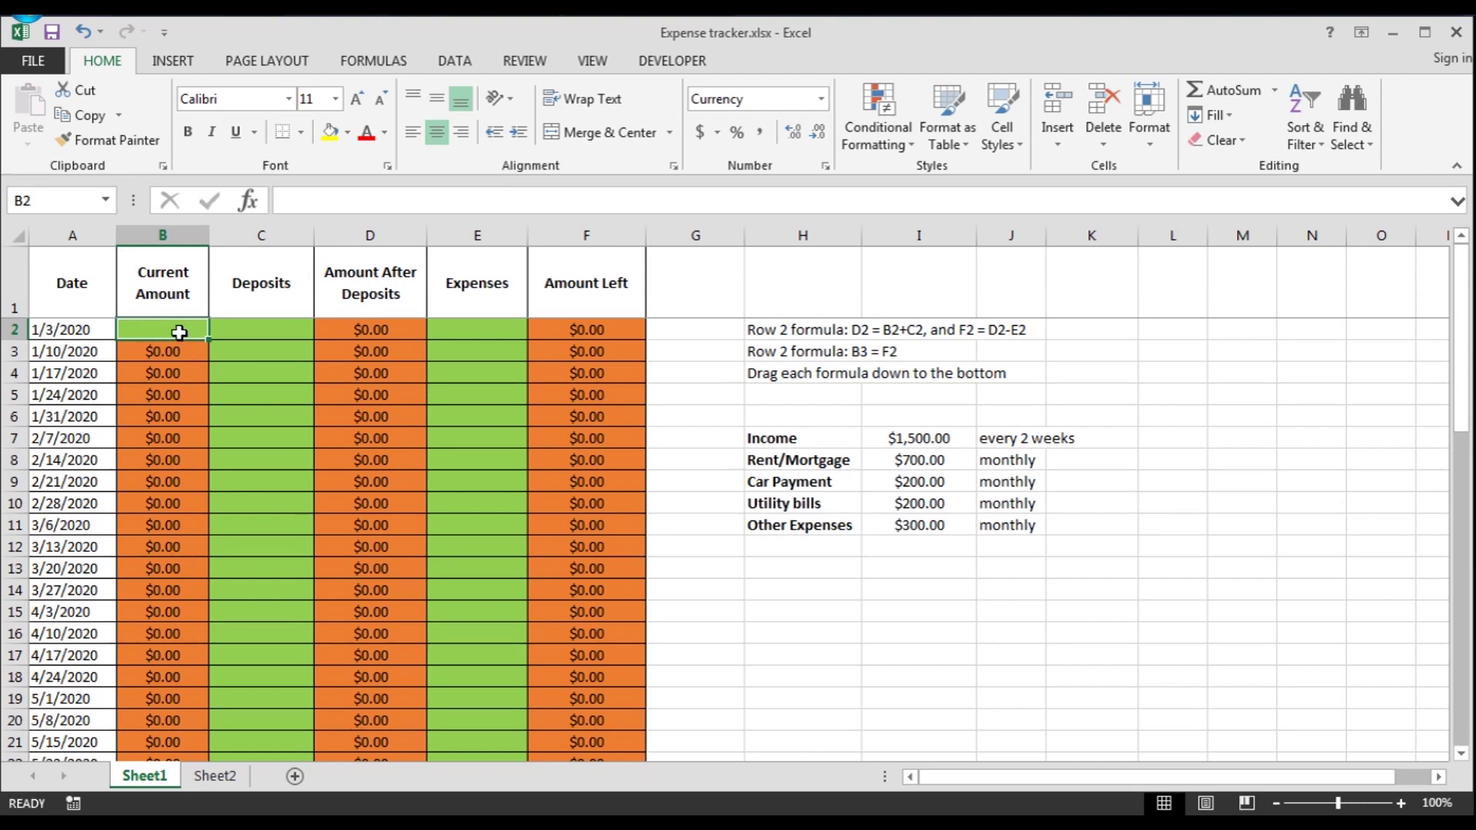
text(5000)
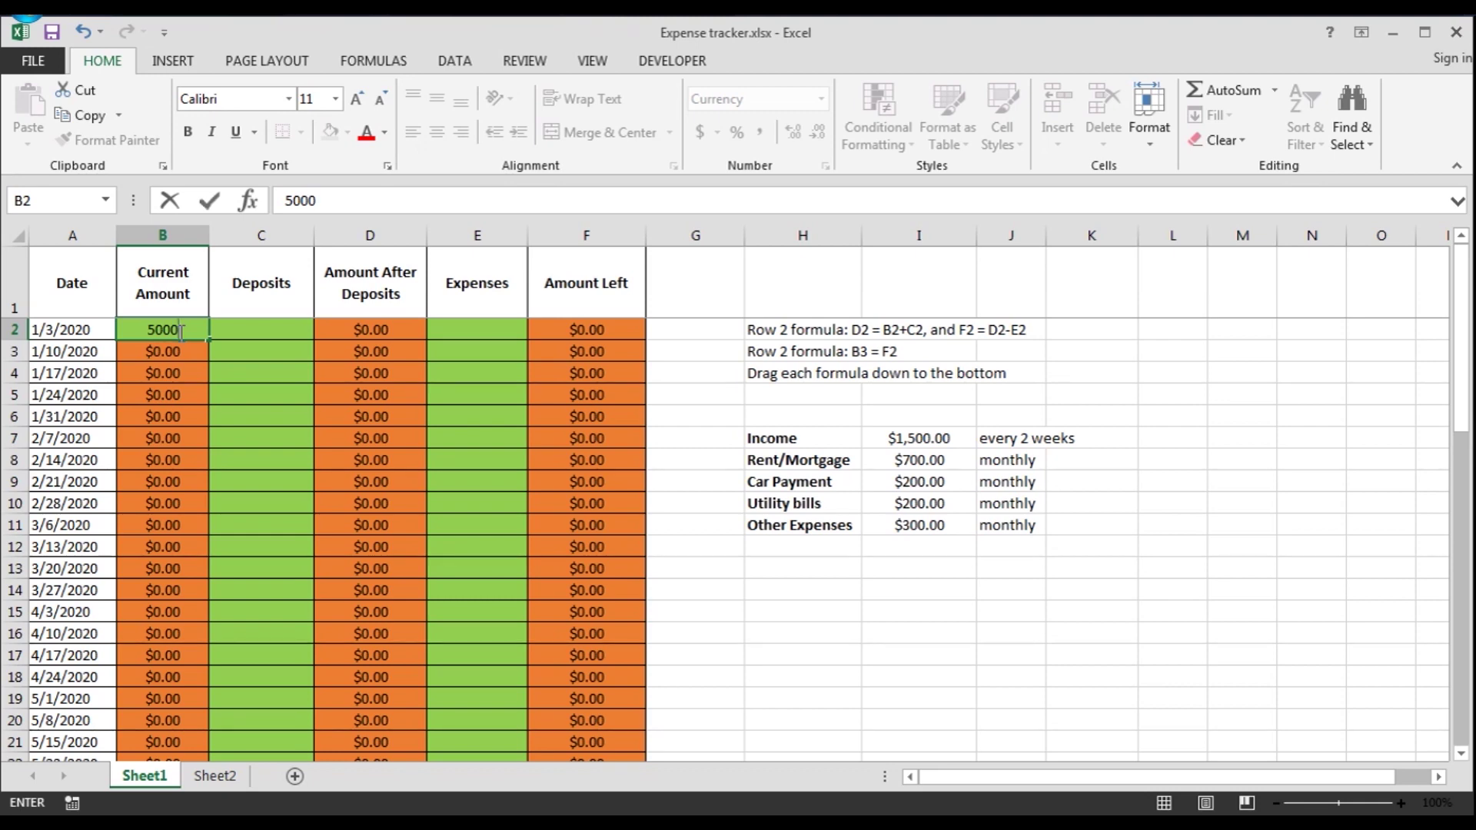
key(Tab)
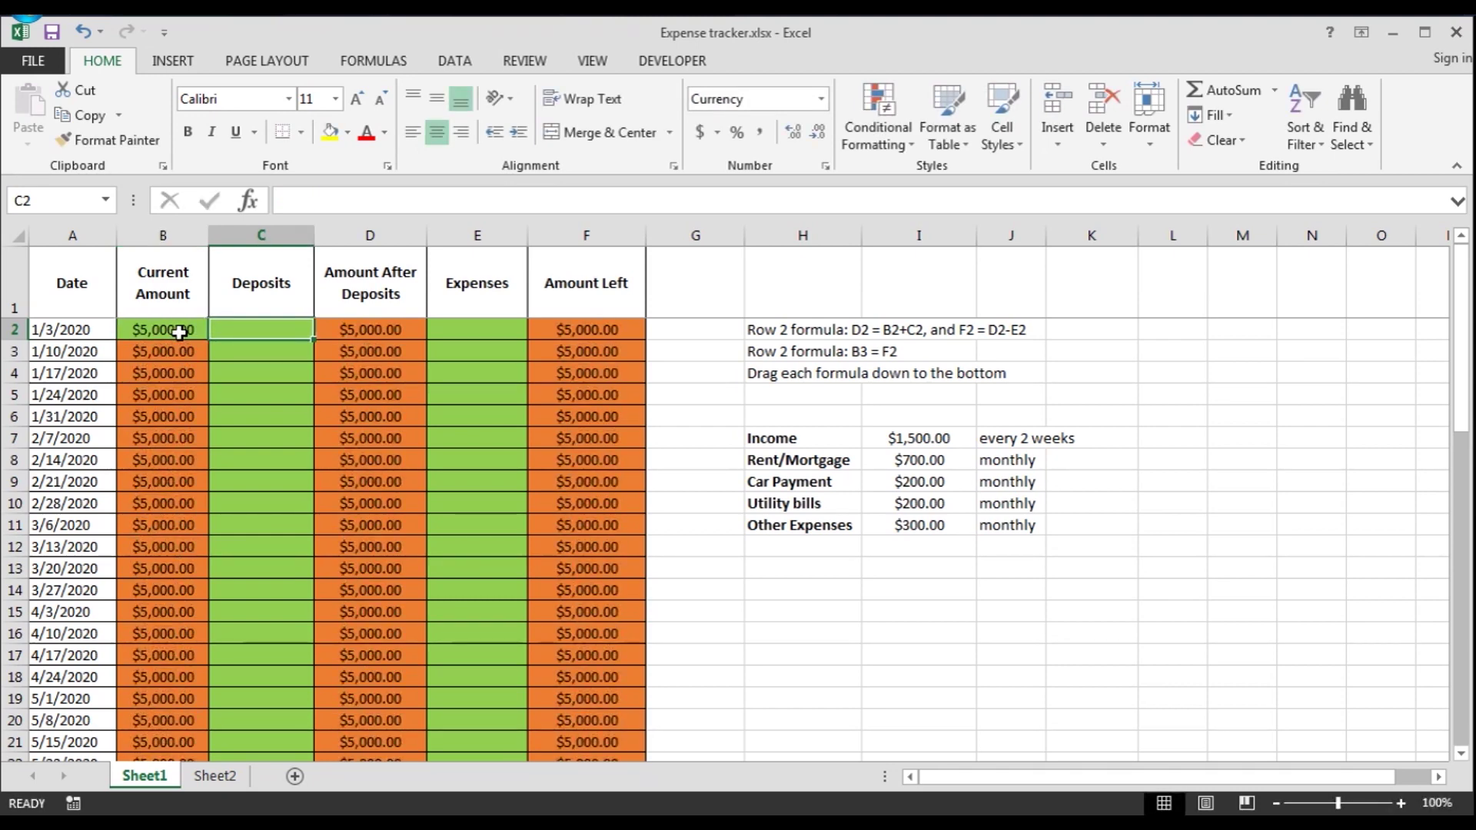
text(1500)
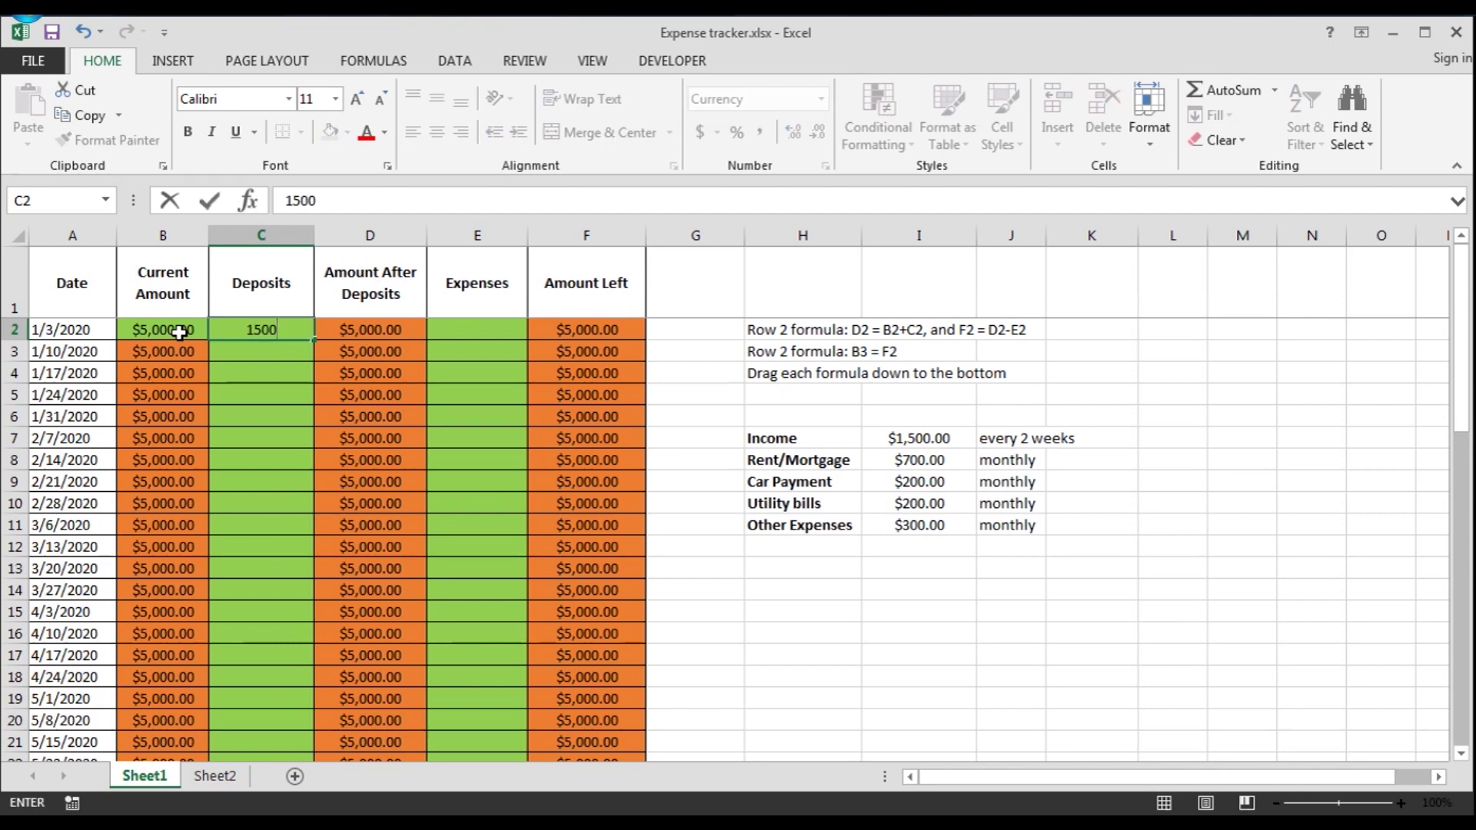
key(Tab)
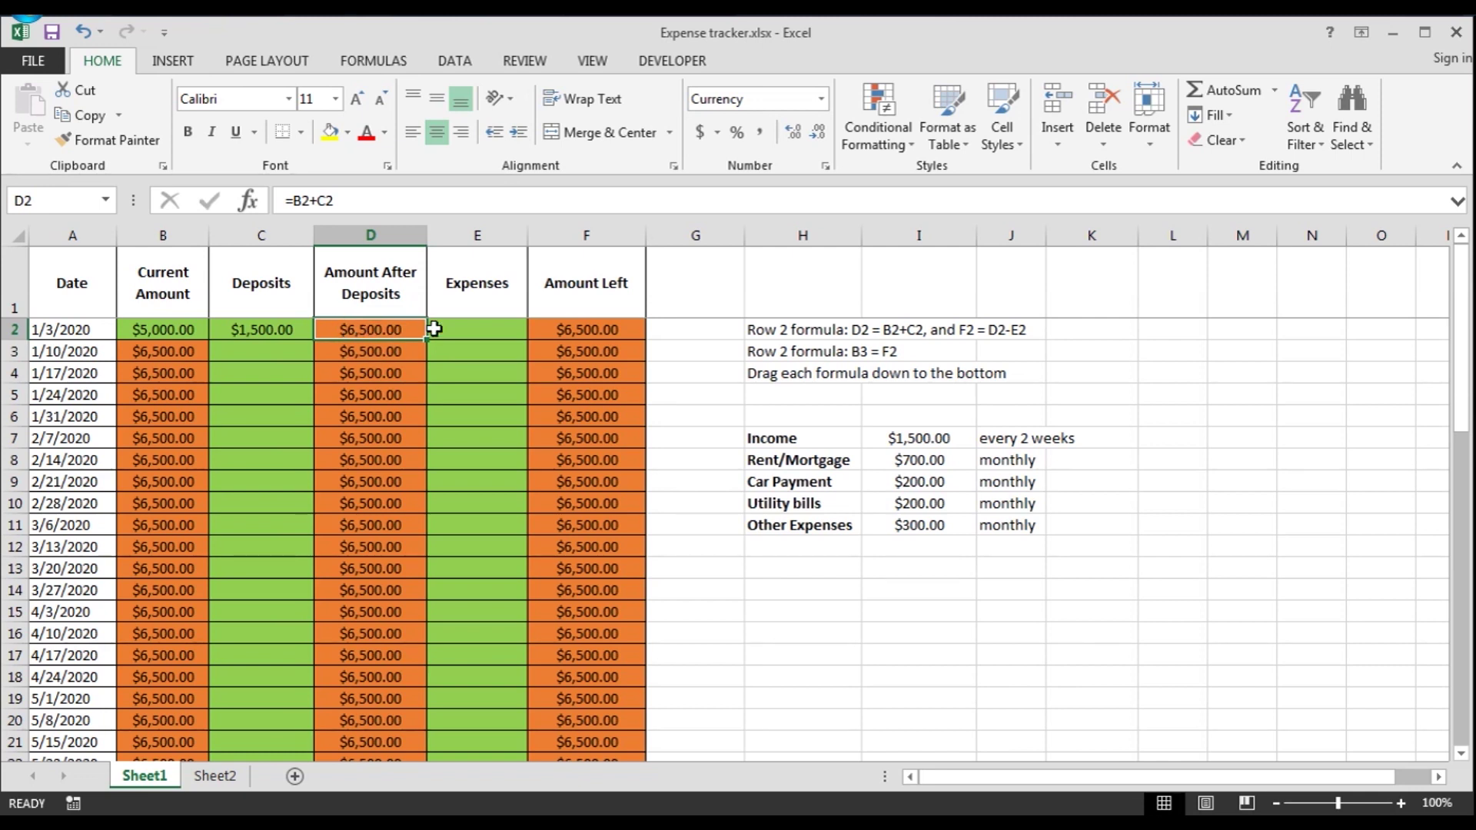
Enter the first $900 expense in E2 as =700+200 and check F2's Amount Left formula.
click(477, 329)
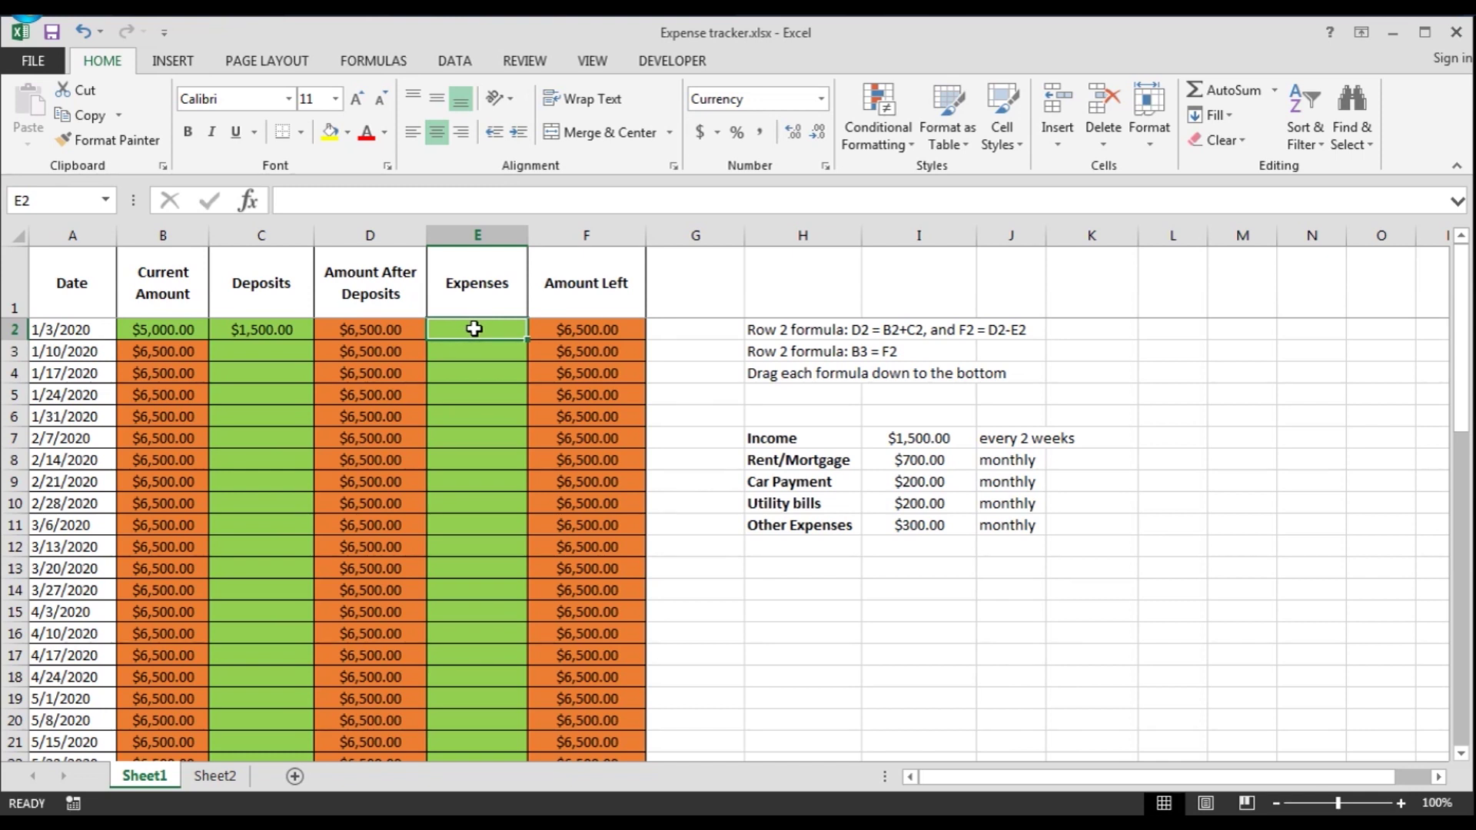
text(=)
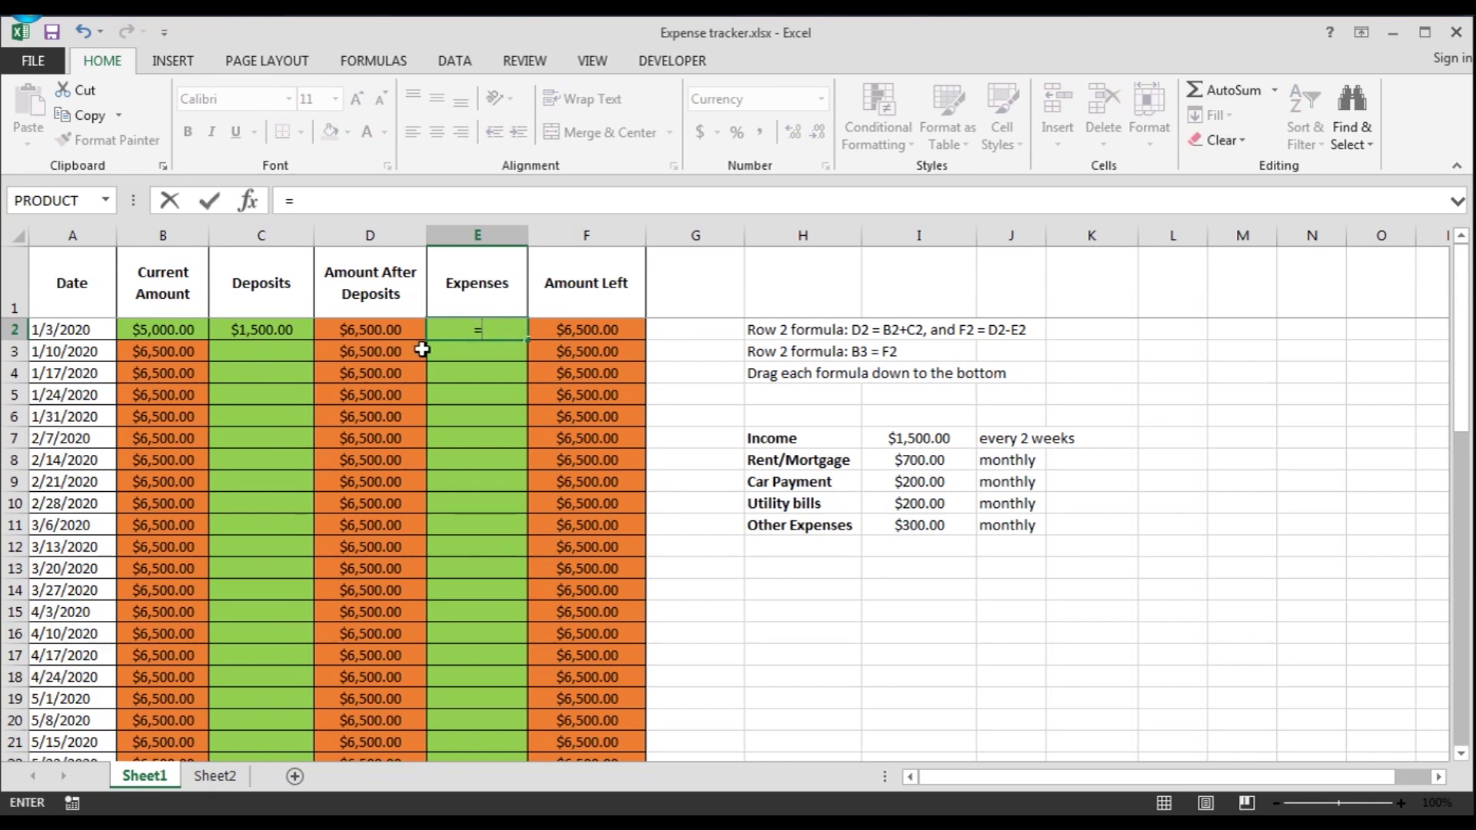
text(700+200)
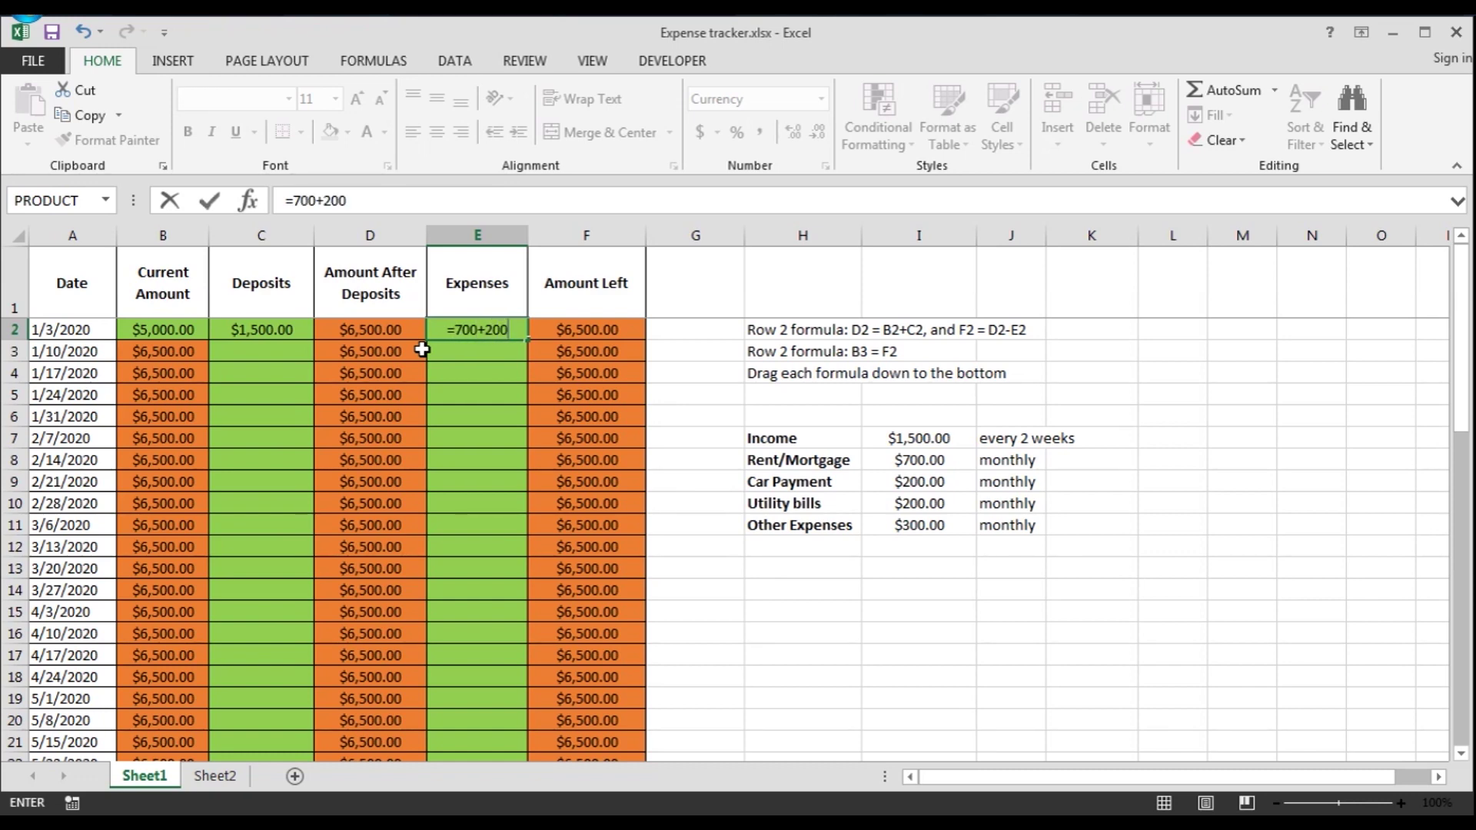
key(Return)
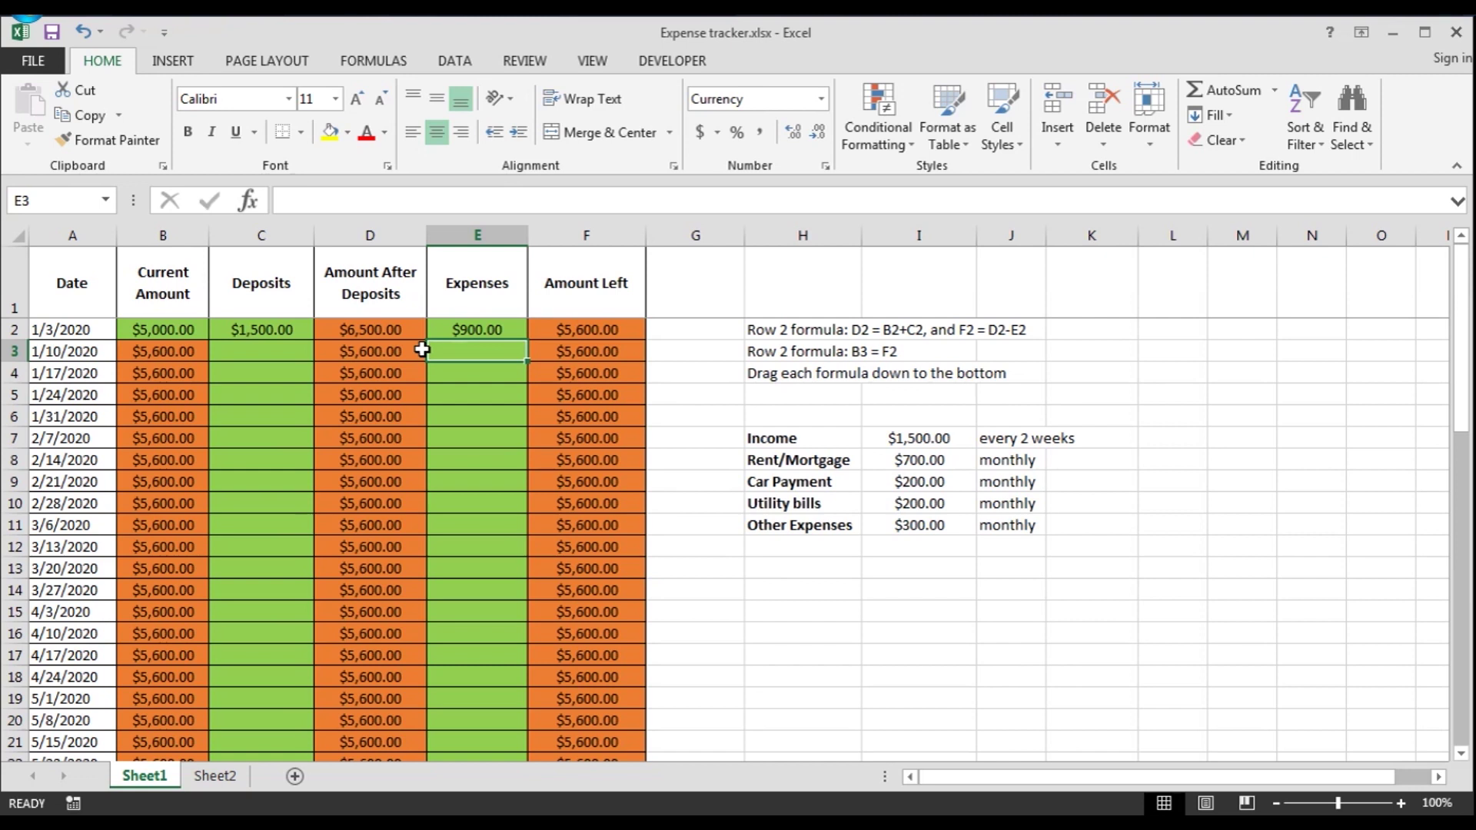
click(584, 330)
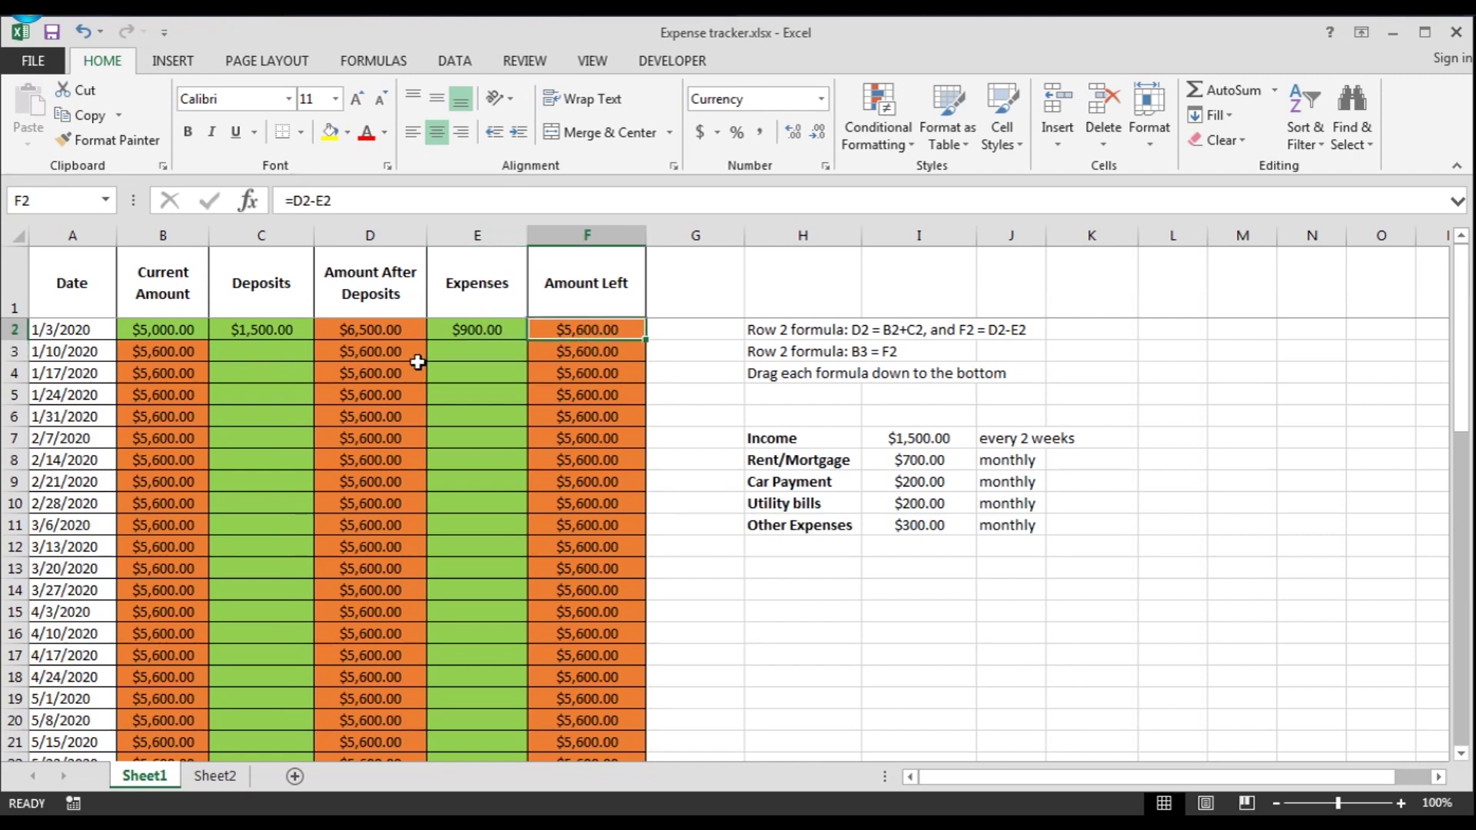
Add the $200 and $300 expenses in E3 and E4.
click(478, 352)
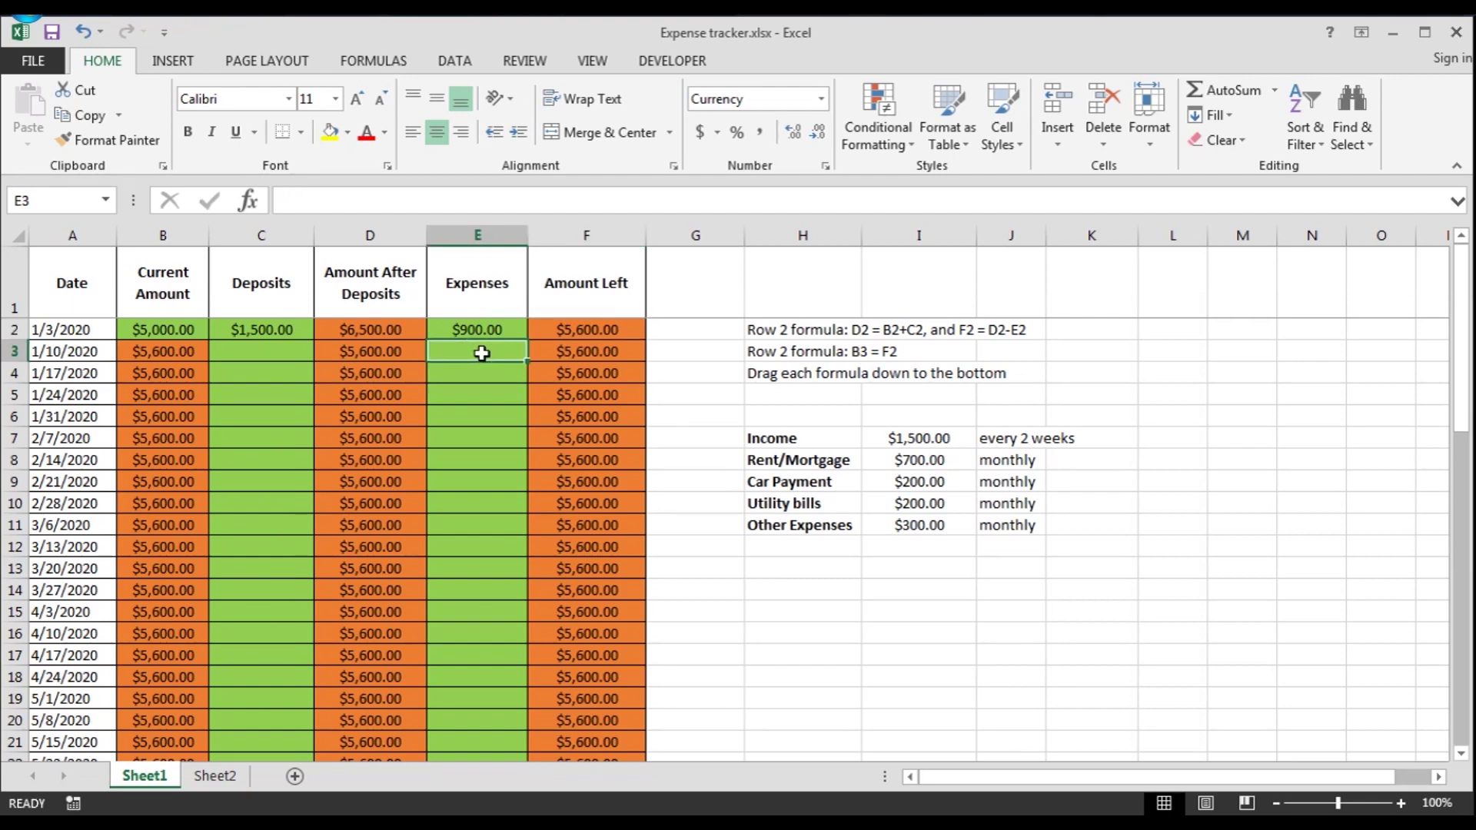
text(200)
key(Return)
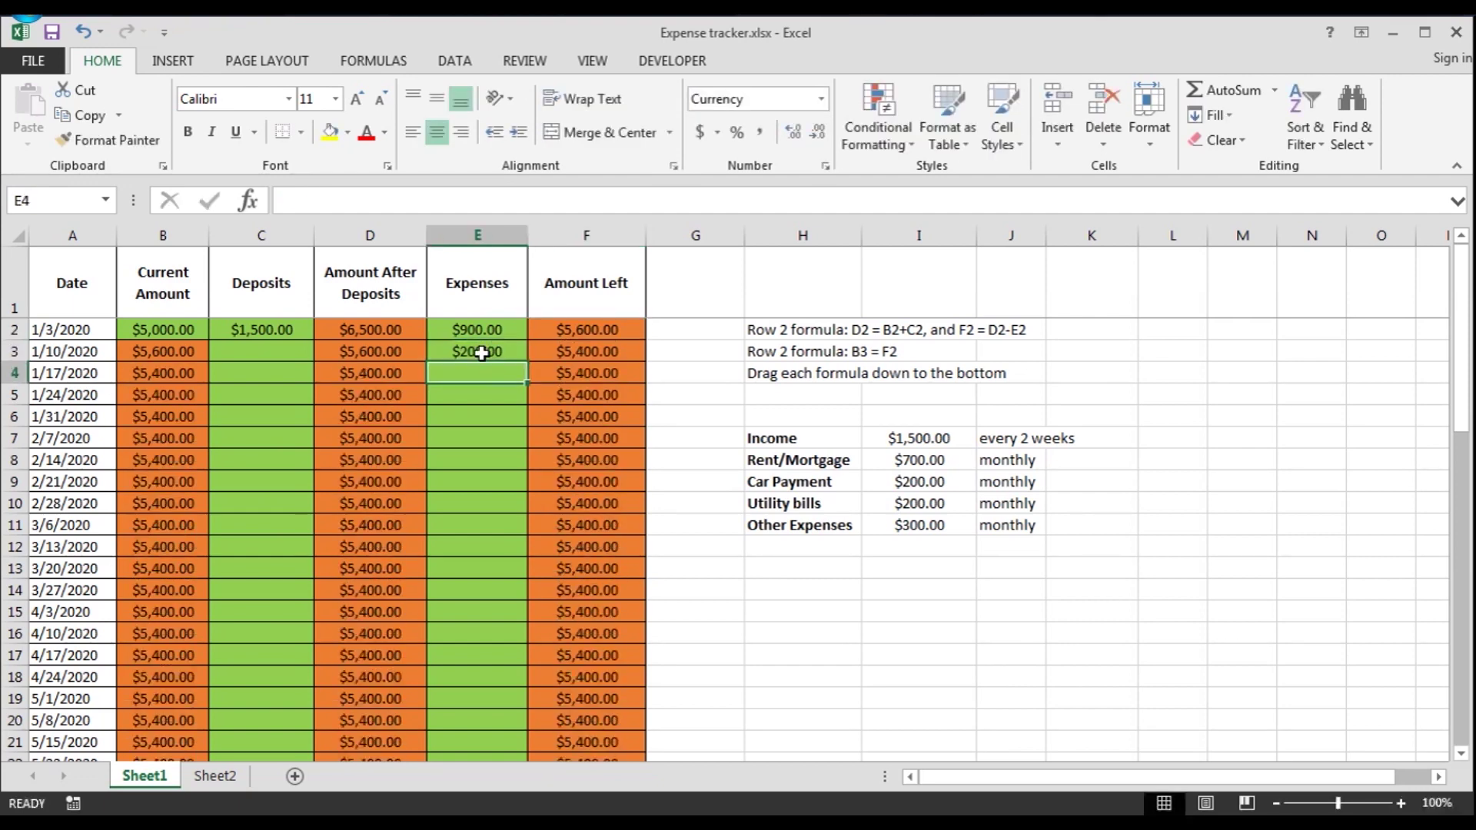
text(300)
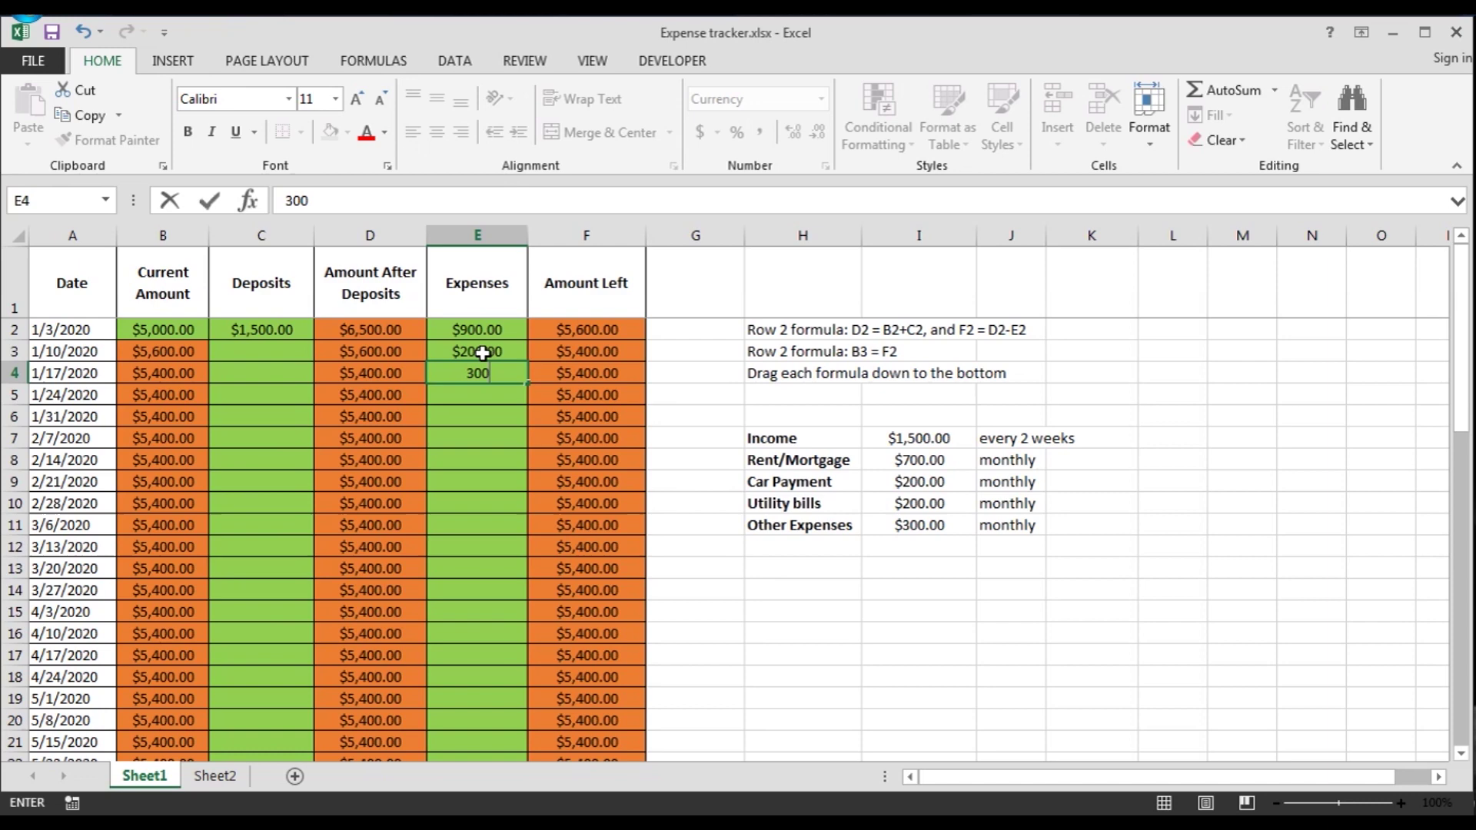
key(Return)
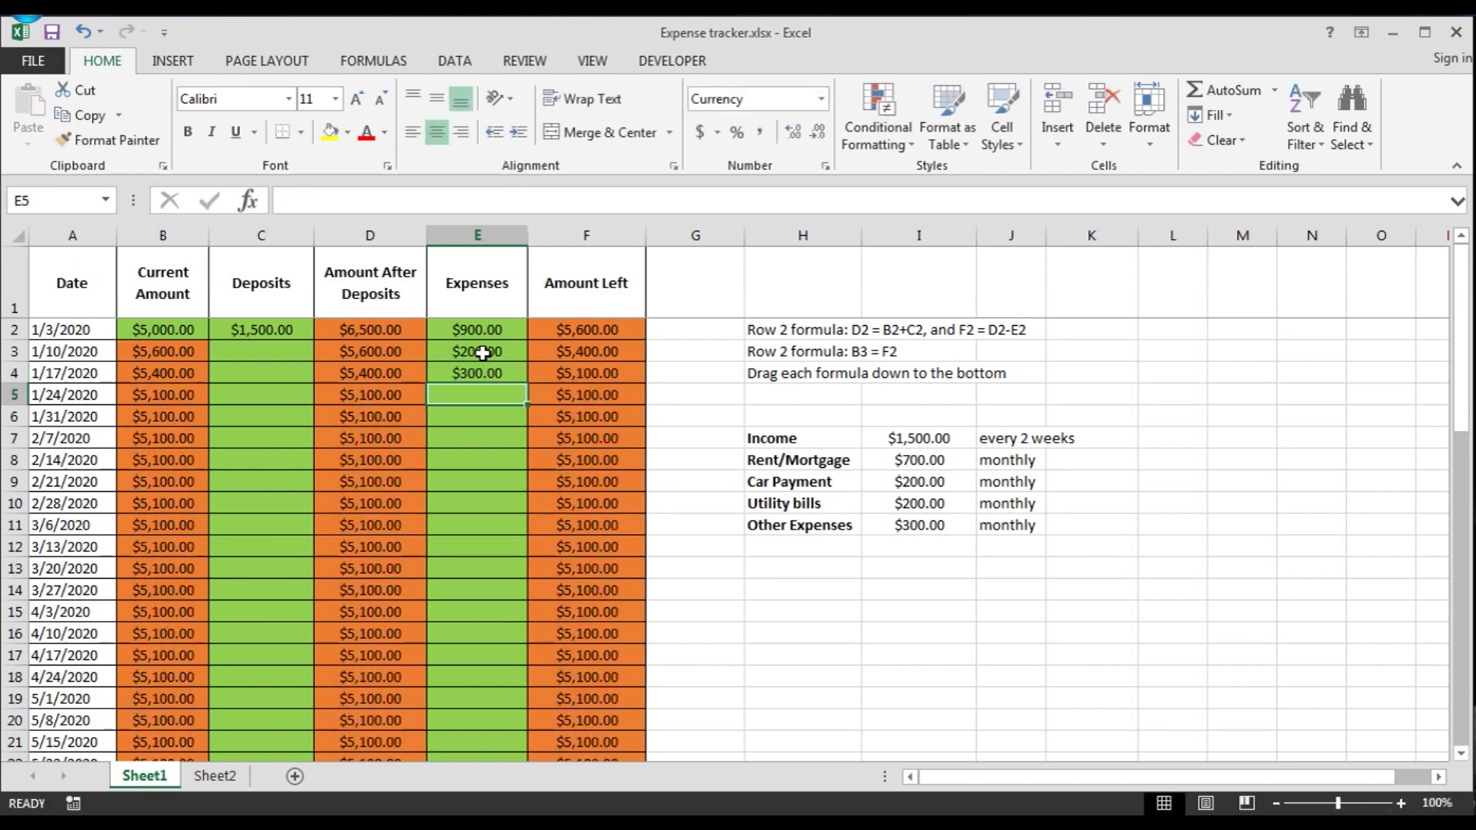
click(273, 368)
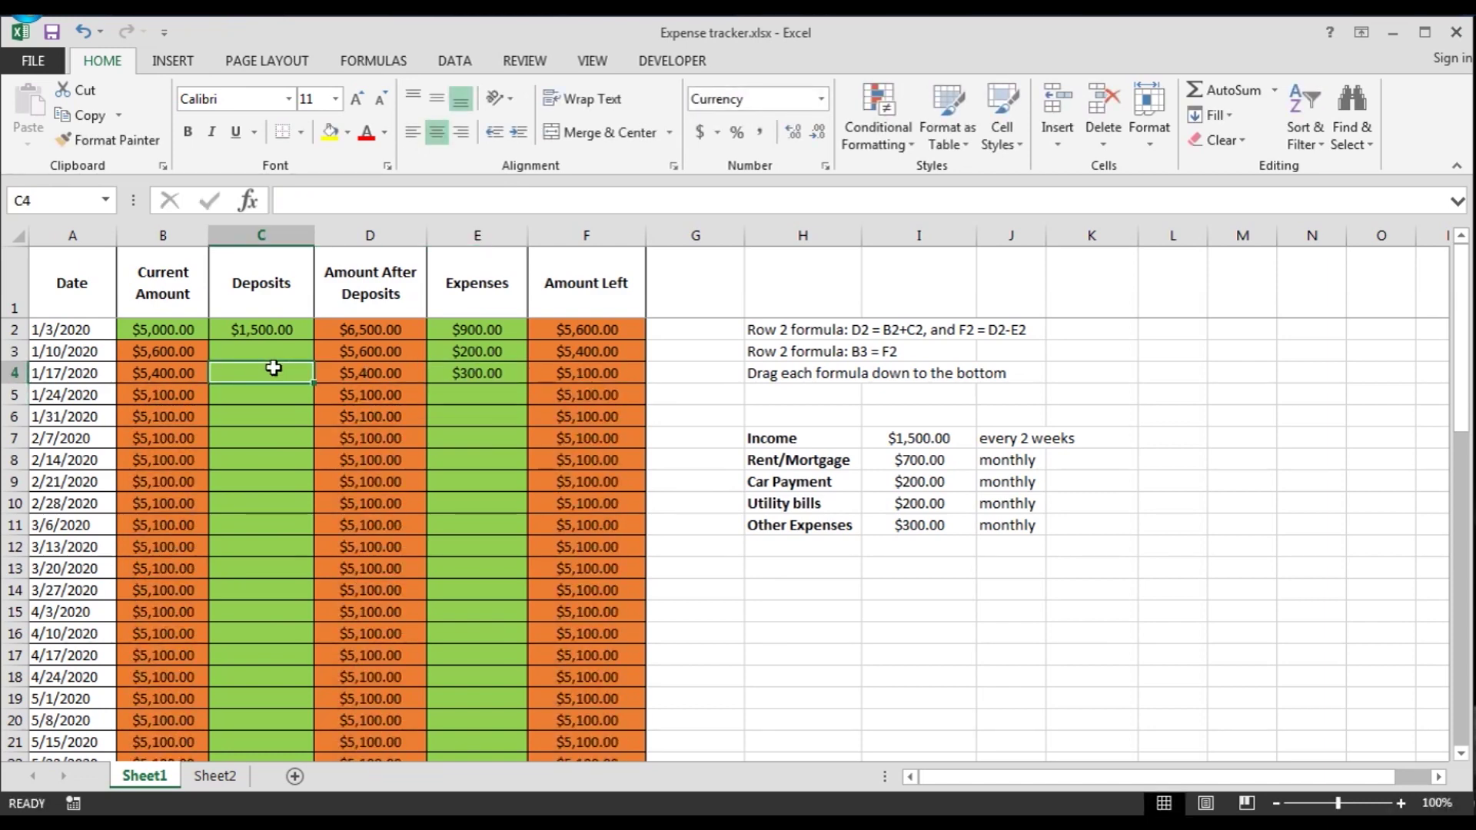
Enter a 1500 deposit in C4 for 1/17/2020 and verify the Amount Left formula in F4.
text(1500)
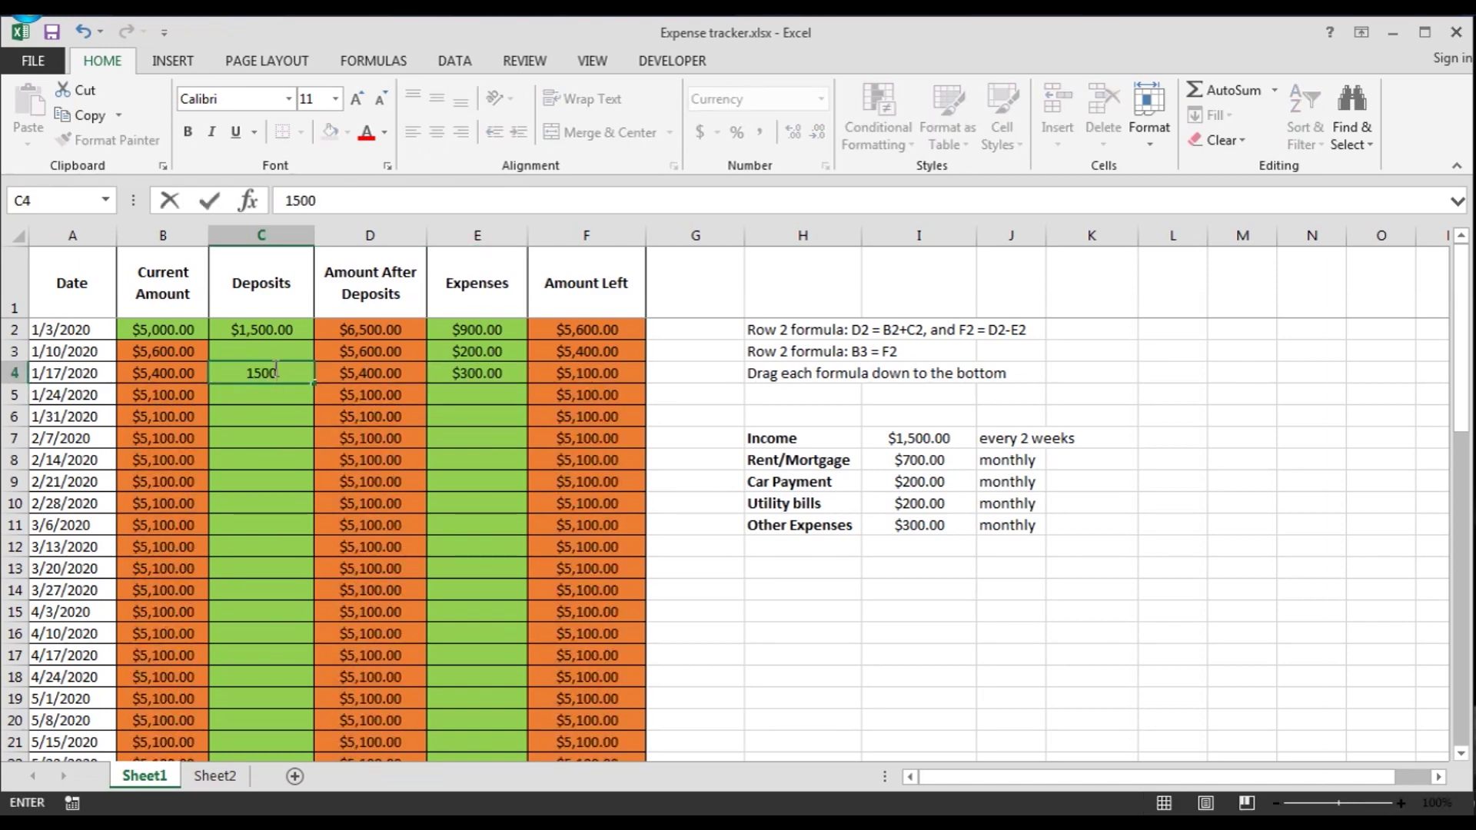
key(Return)
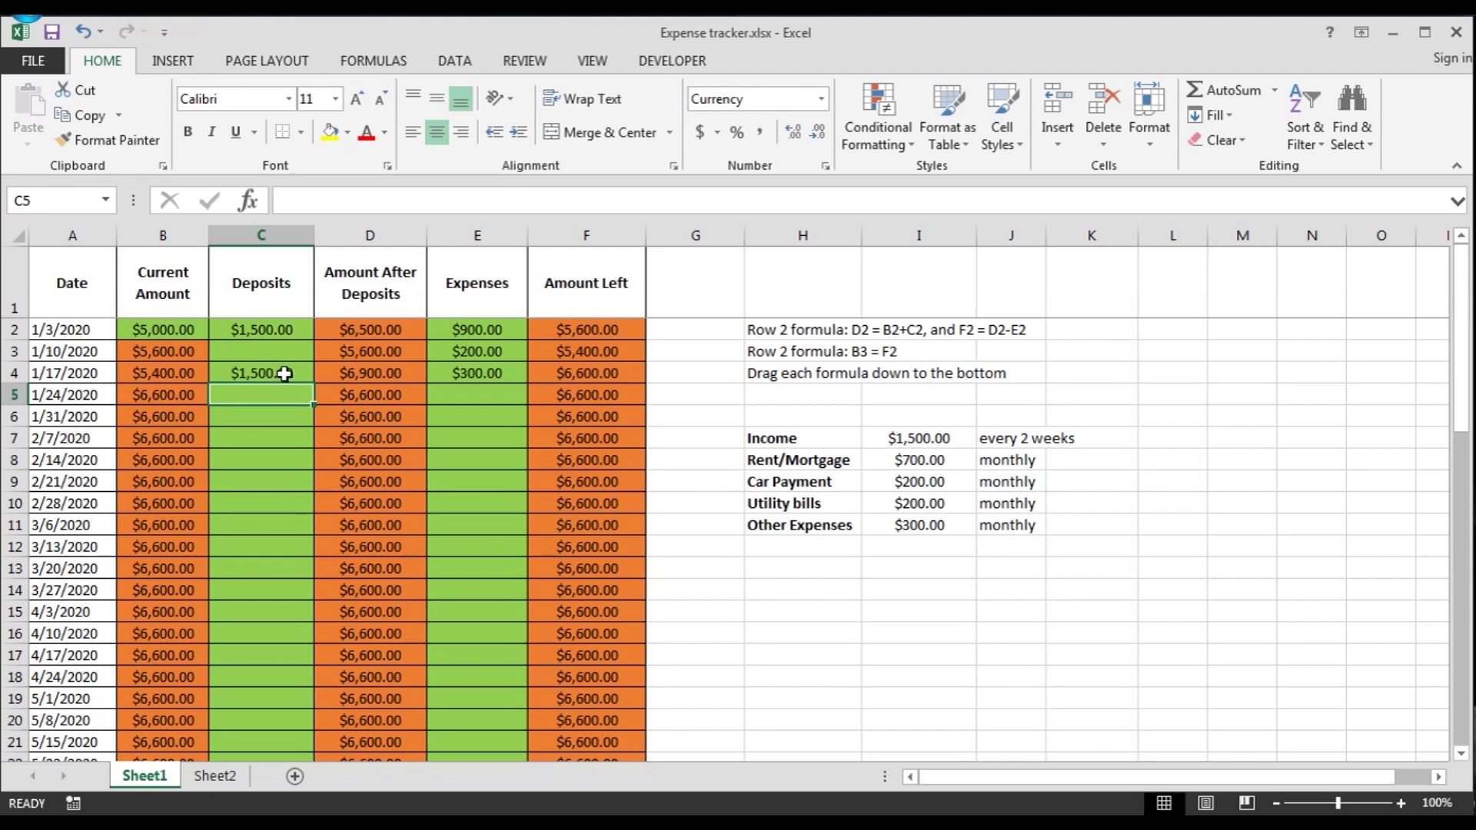
click(563, 377)
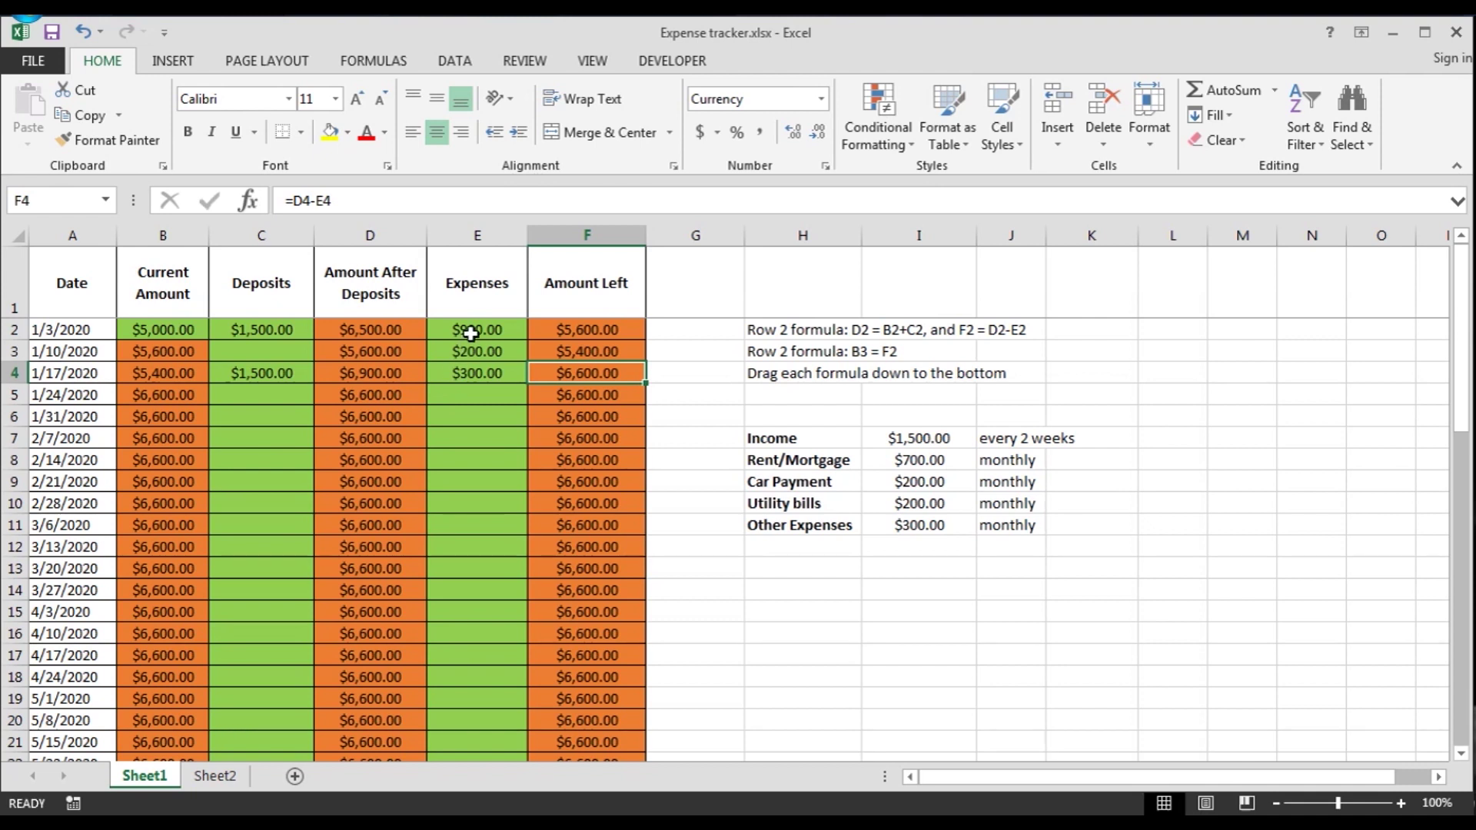
drag(474, 330, 469, 372)
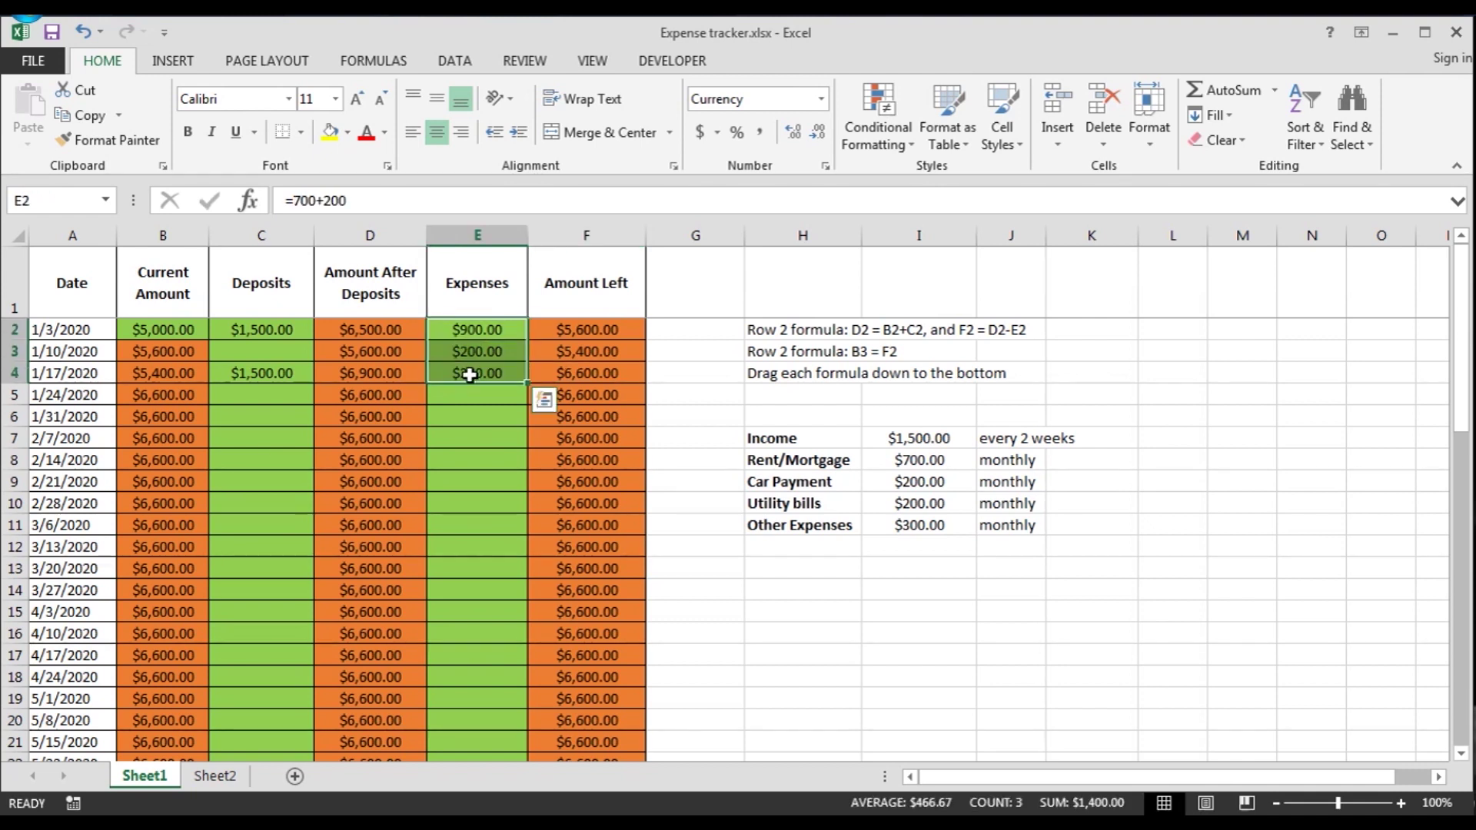
Copy the $900, $200 and $300 expenses from E2:E4 into E6:E8 and E11:E13.
key(ctrl+c)
click(472, 414)
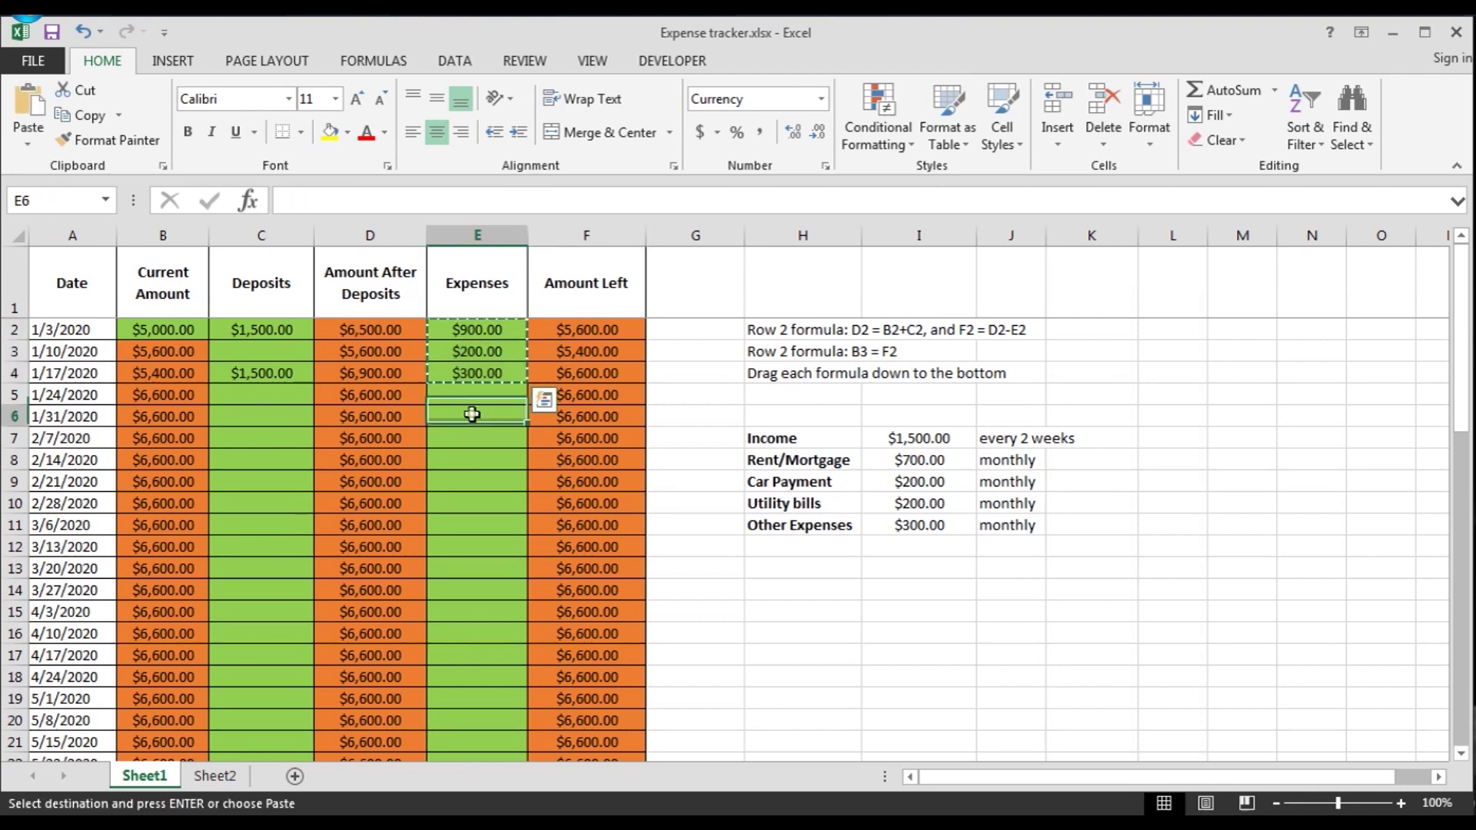
key(ctrl+v)
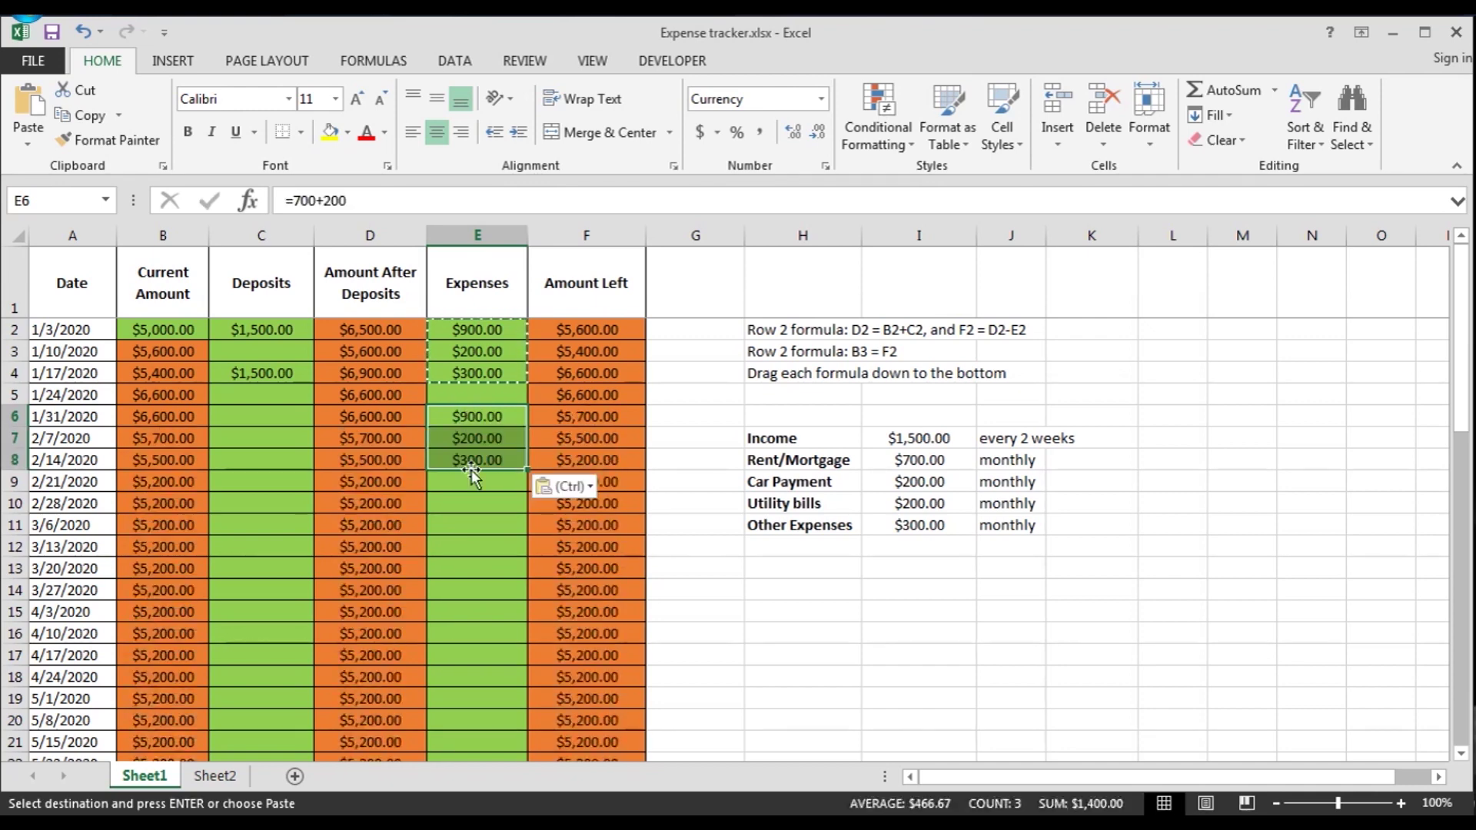
click(474, 527)
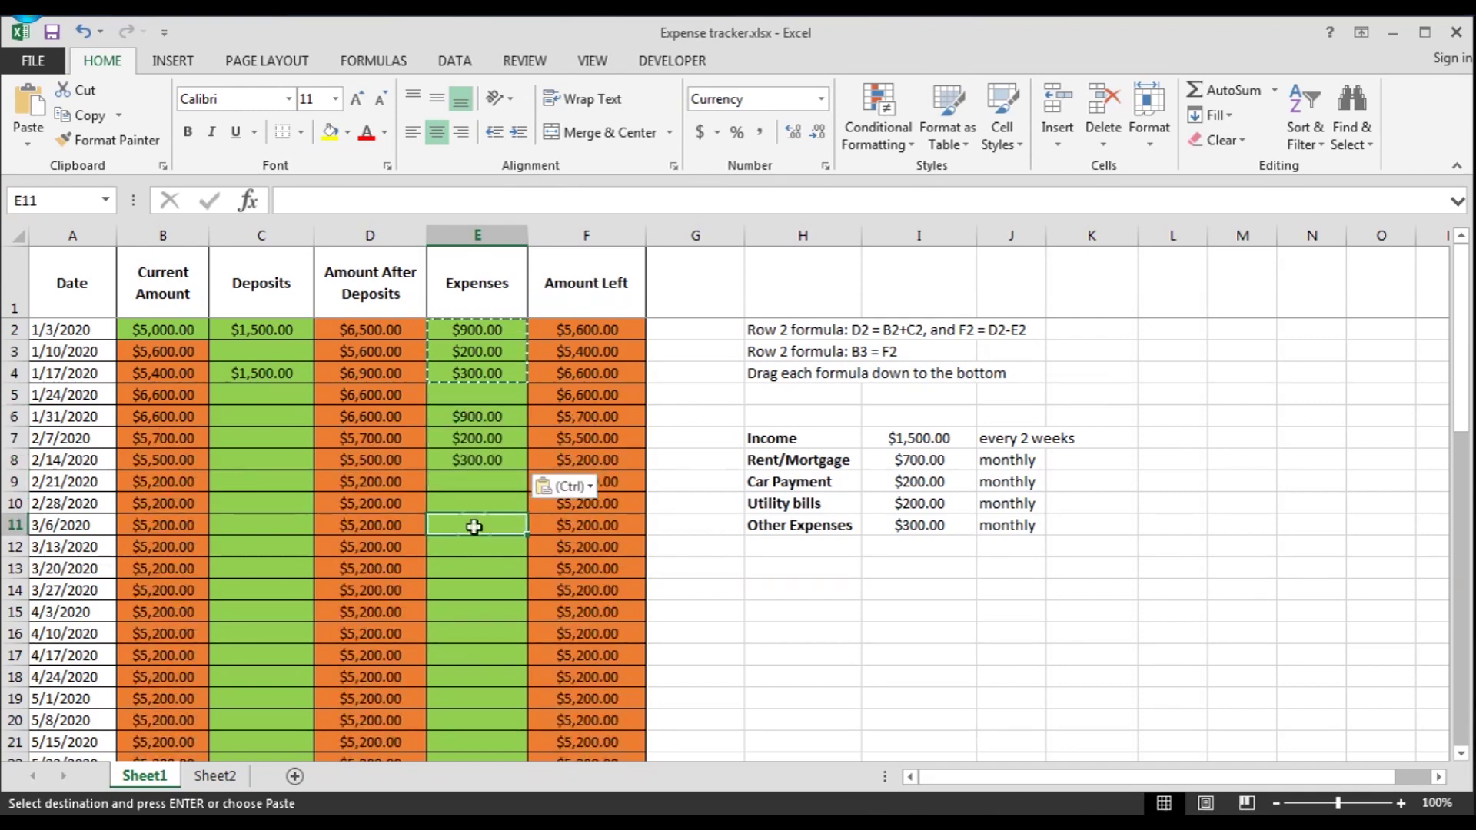
key(ctrl+v)
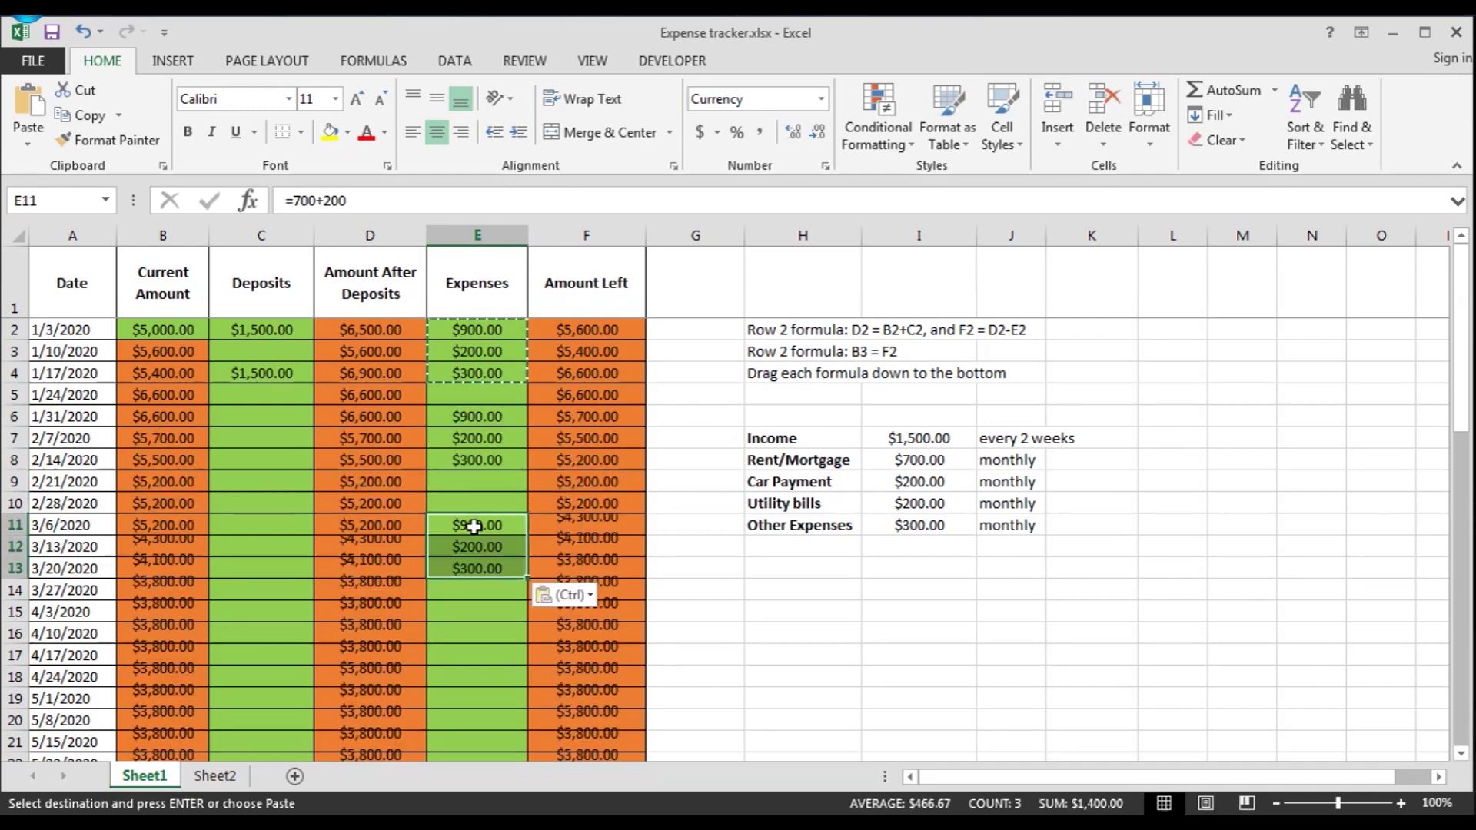
Copy the $1,500 deposit from C4 into C6, C8, C10 and C12.
click(257, 375)
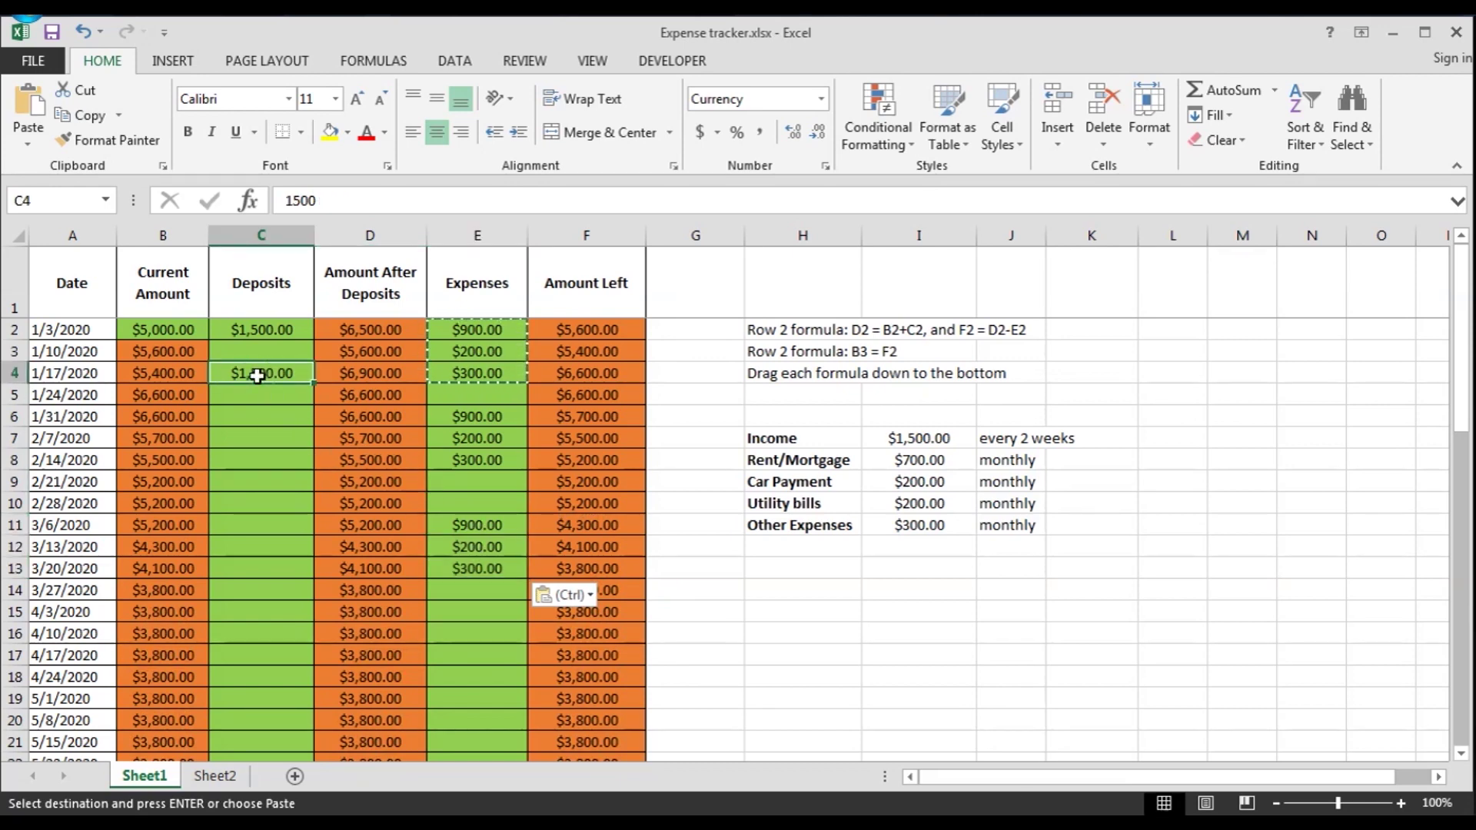
key(ctrl+c)
click(251, 422)
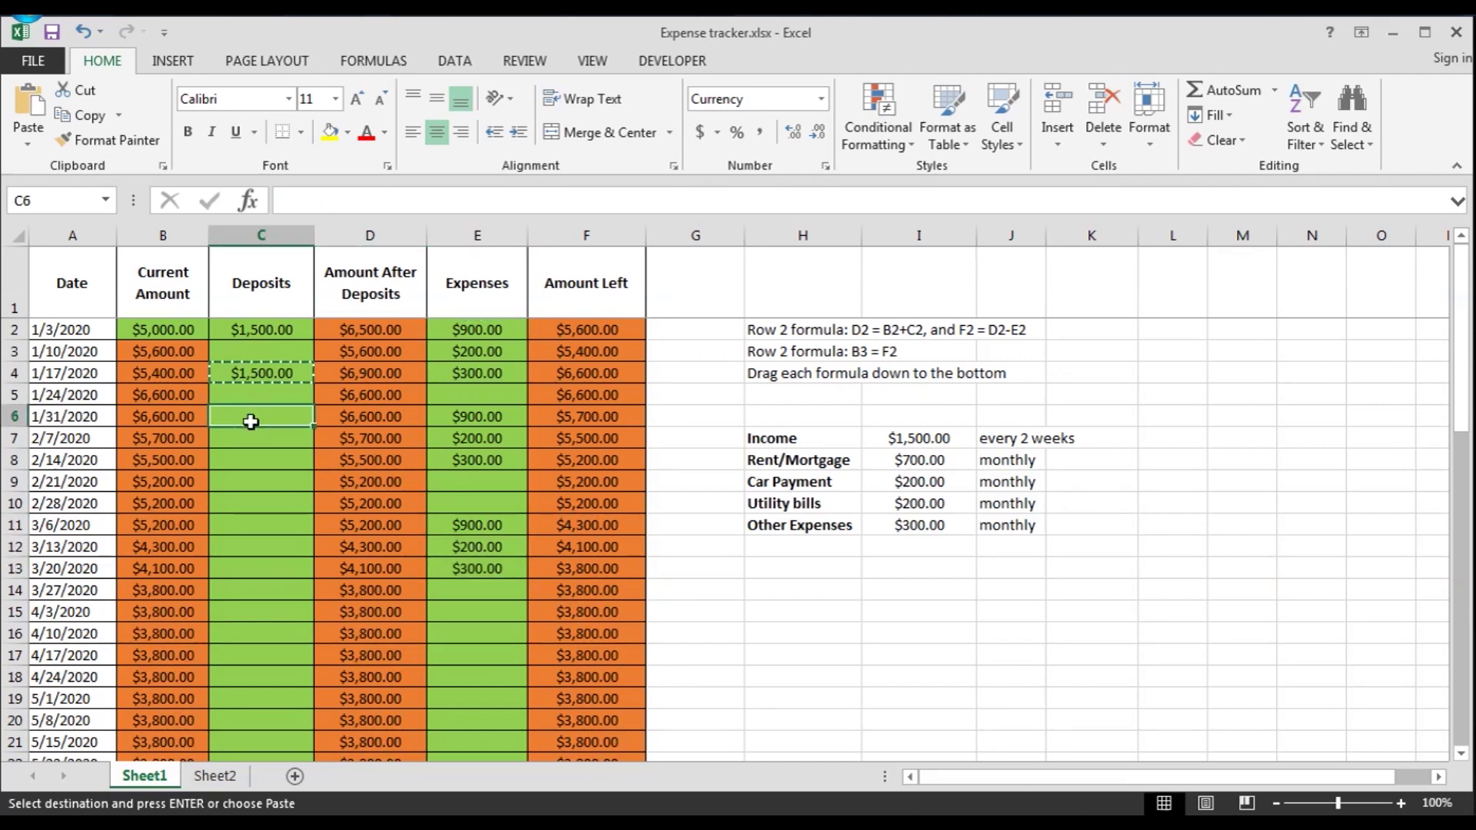
key(ctrl+v)
click(251, 459)
key(ctrl+v)
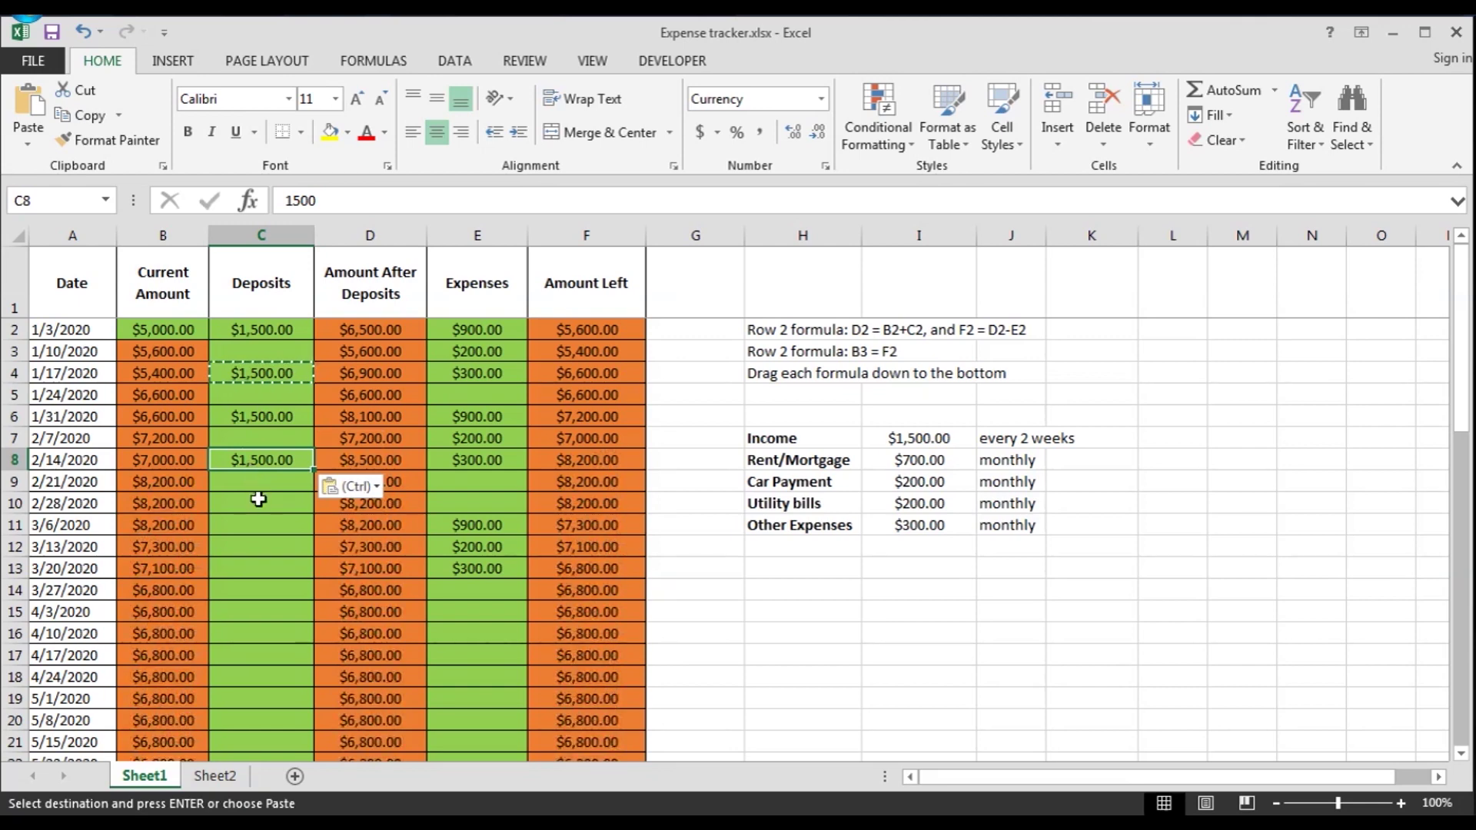
click(259, 499)
key(ctrl+v)
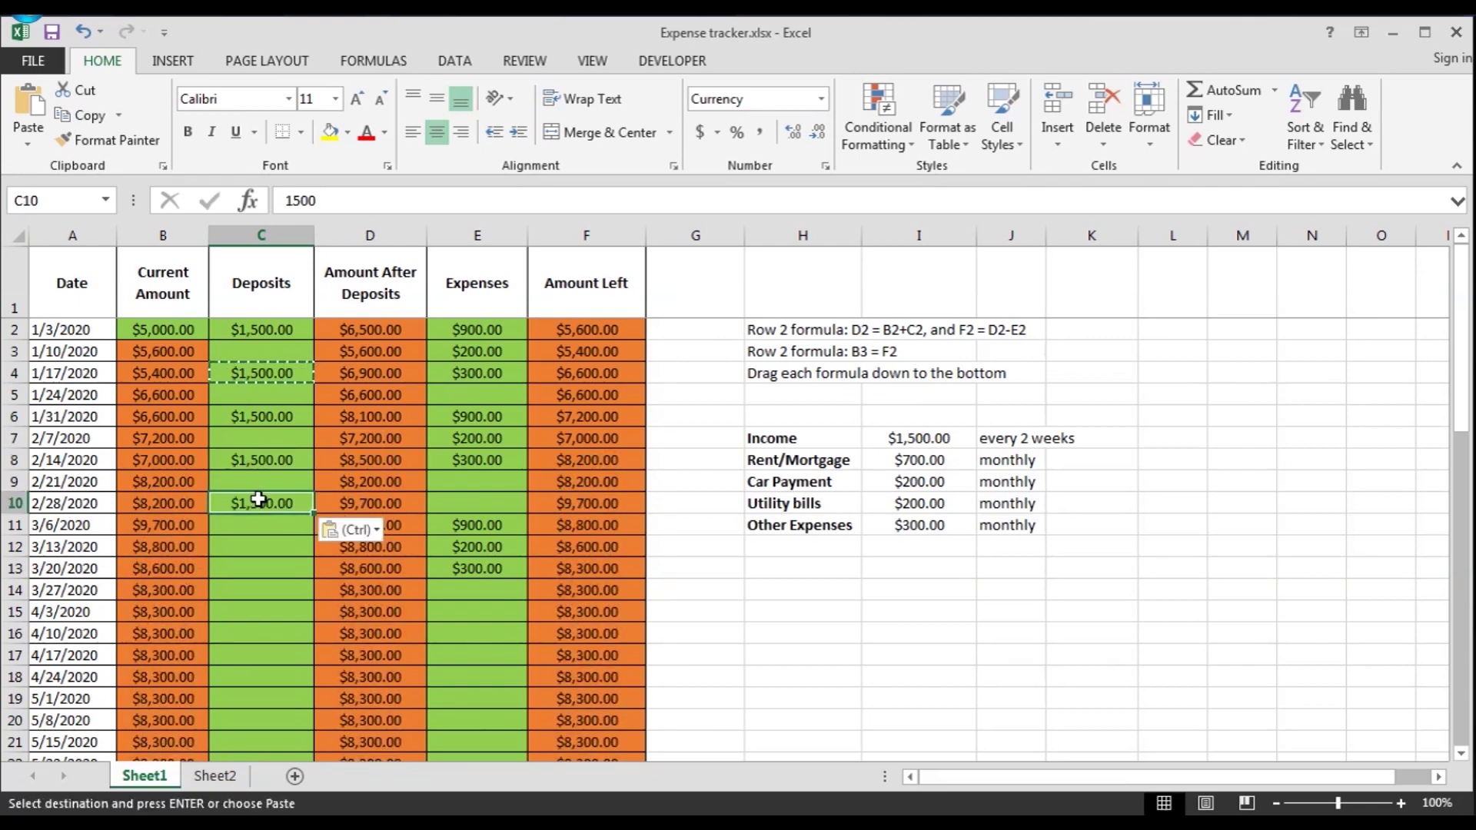
click(257, 546)
key(ctrl+v)
click(257, 585)
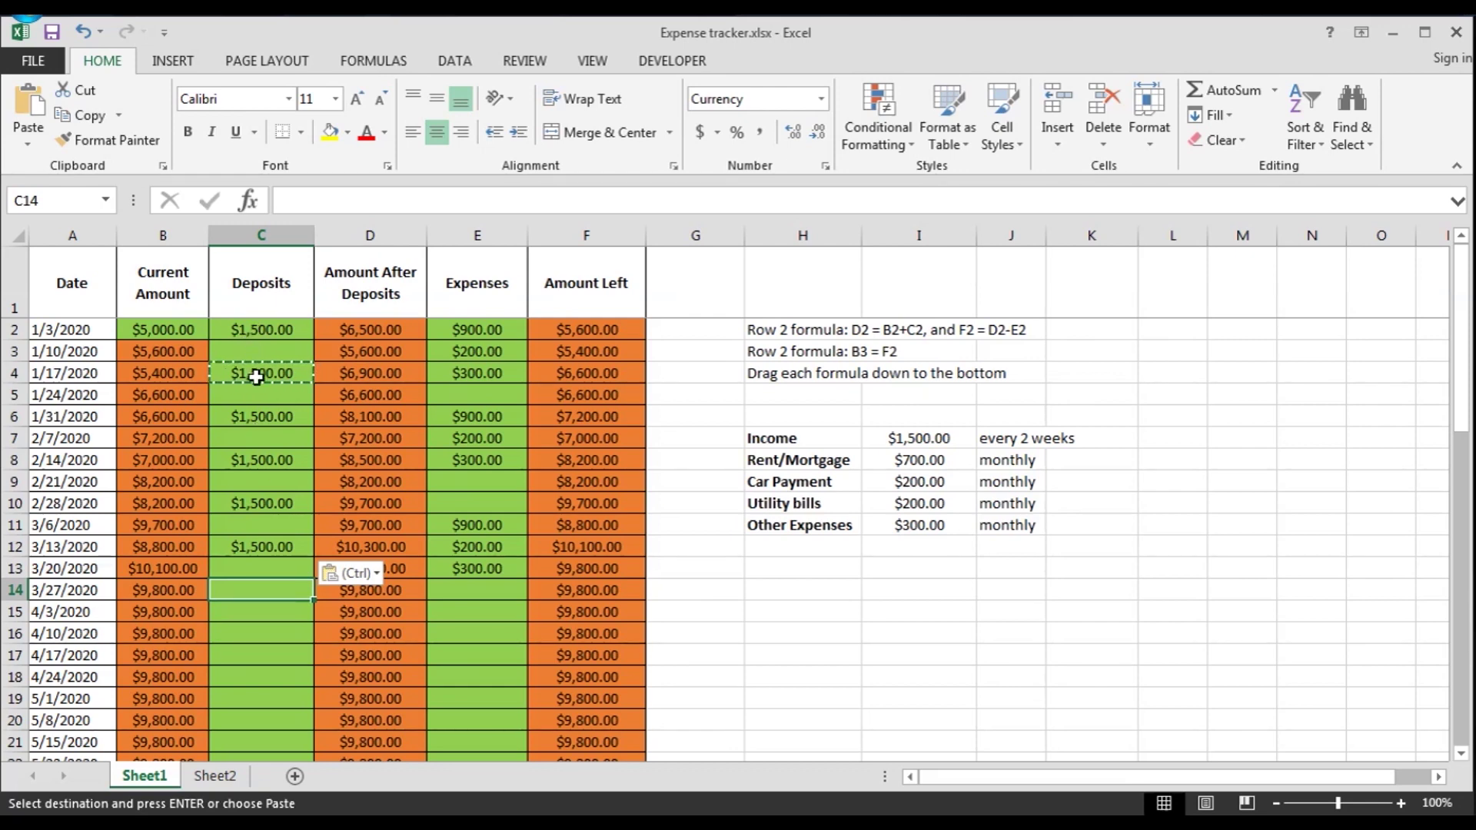
Paste the $1,500 deposit into C14 and check the Amount Left formula in F53.
scroll(262, 550, down, 9)
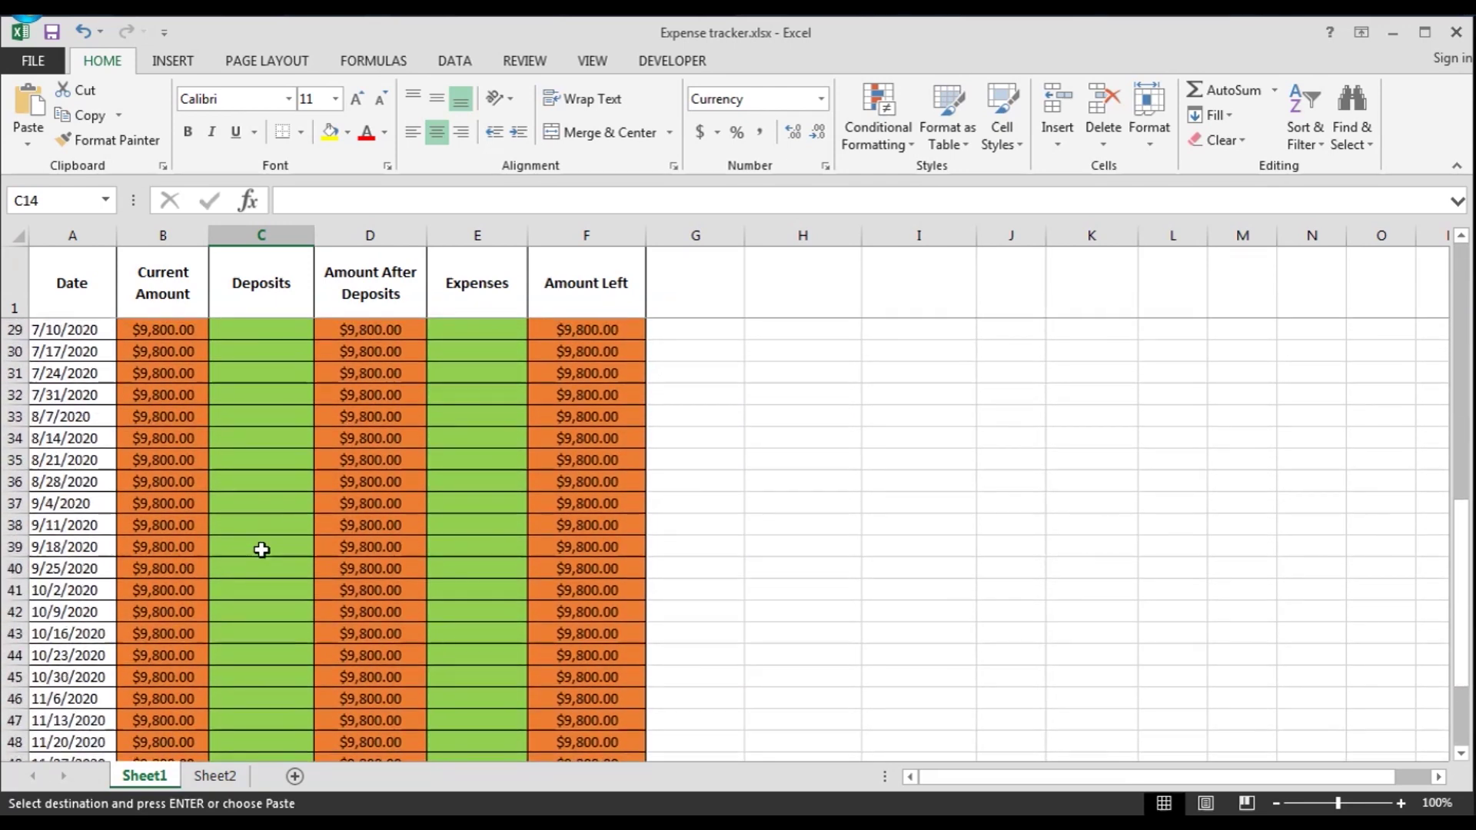
scroll(262, 550, down, 4)
scroll(261, 550, up, 4)
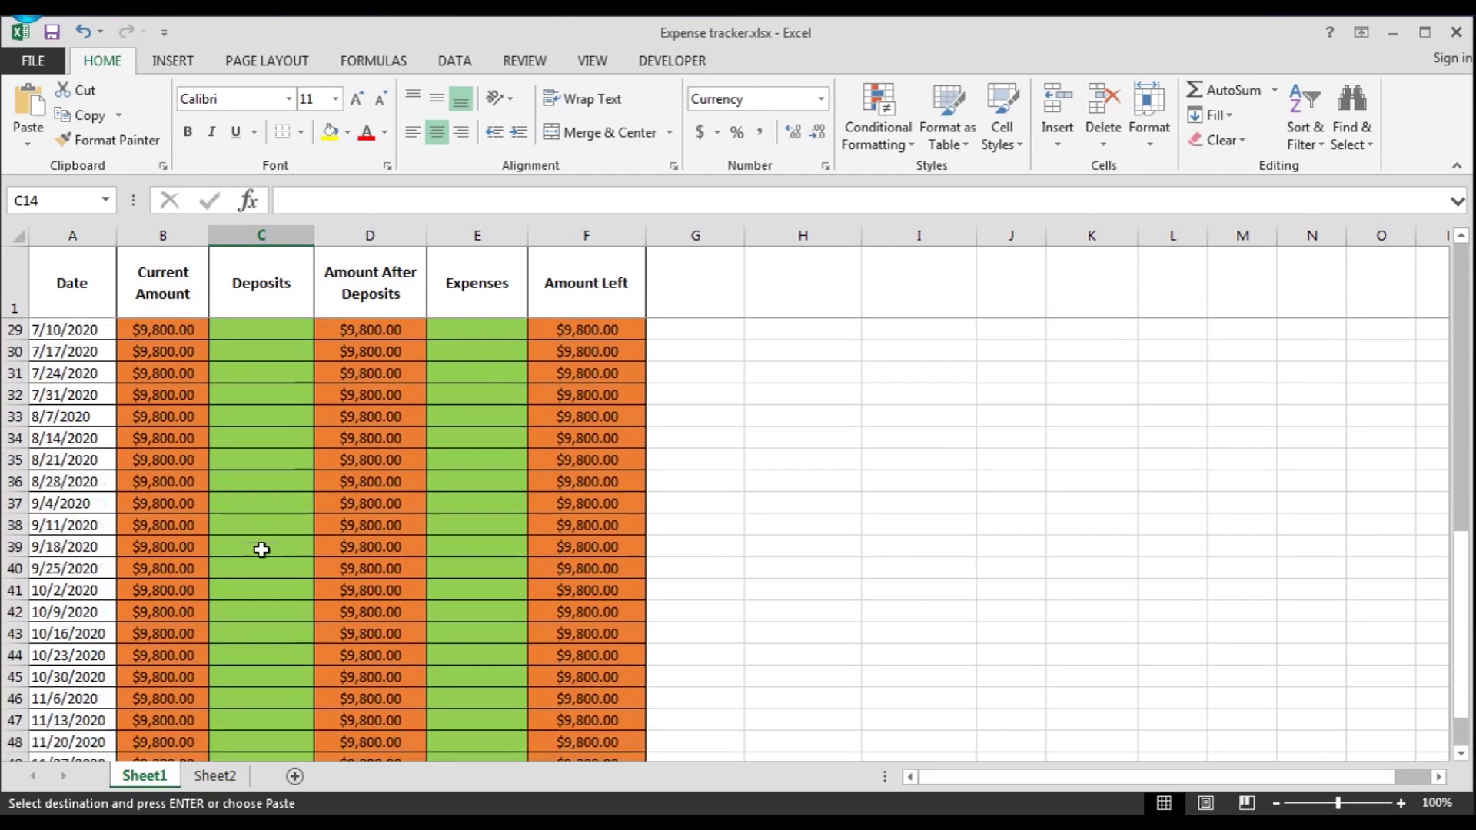
scroll(261, 549, up, 9)
key(ctrl+v)
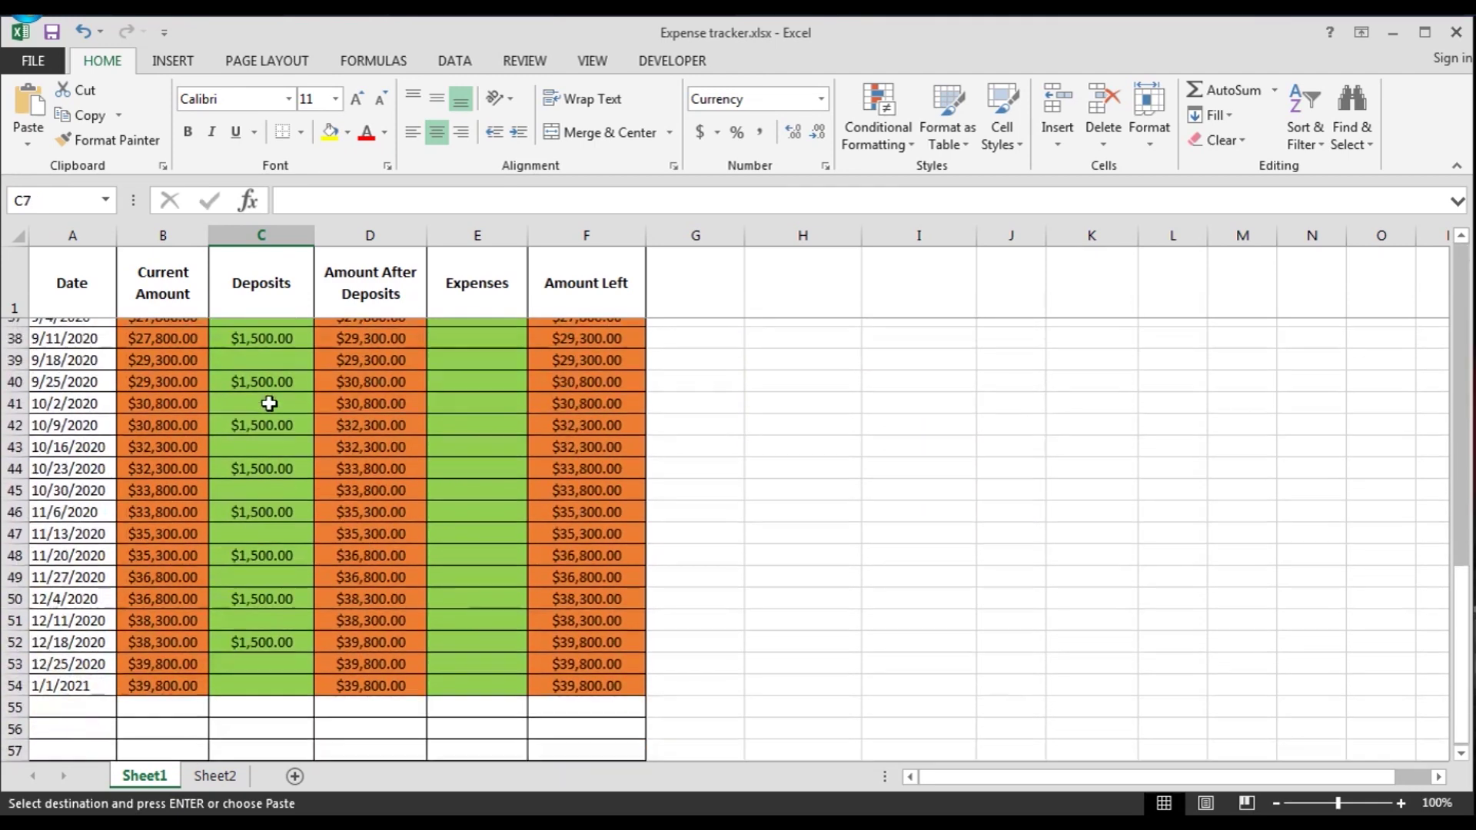
scroll(269, 404, up, 4)
scroll(269, 404, down, 5)
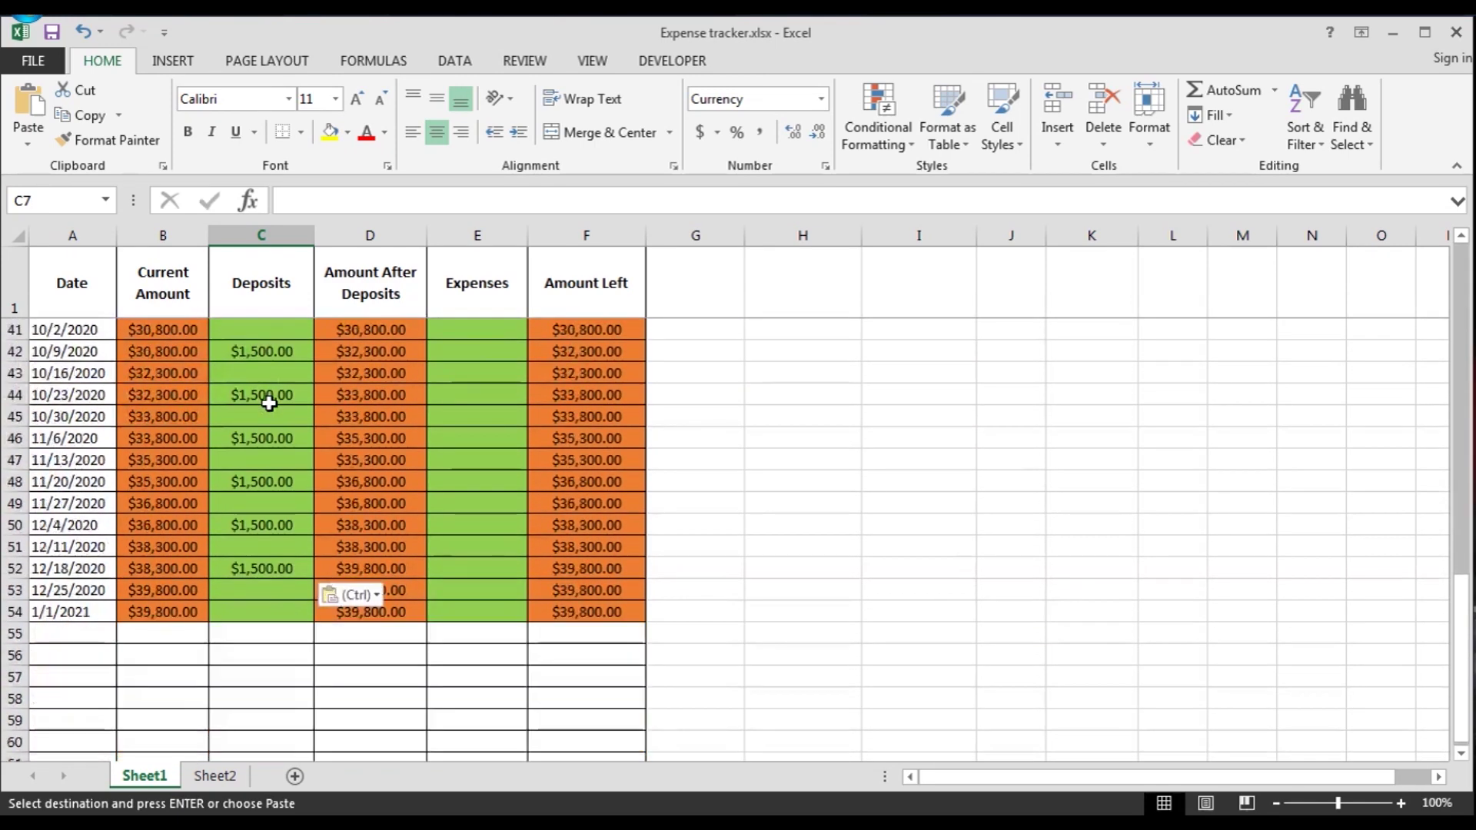
click(634, 589)
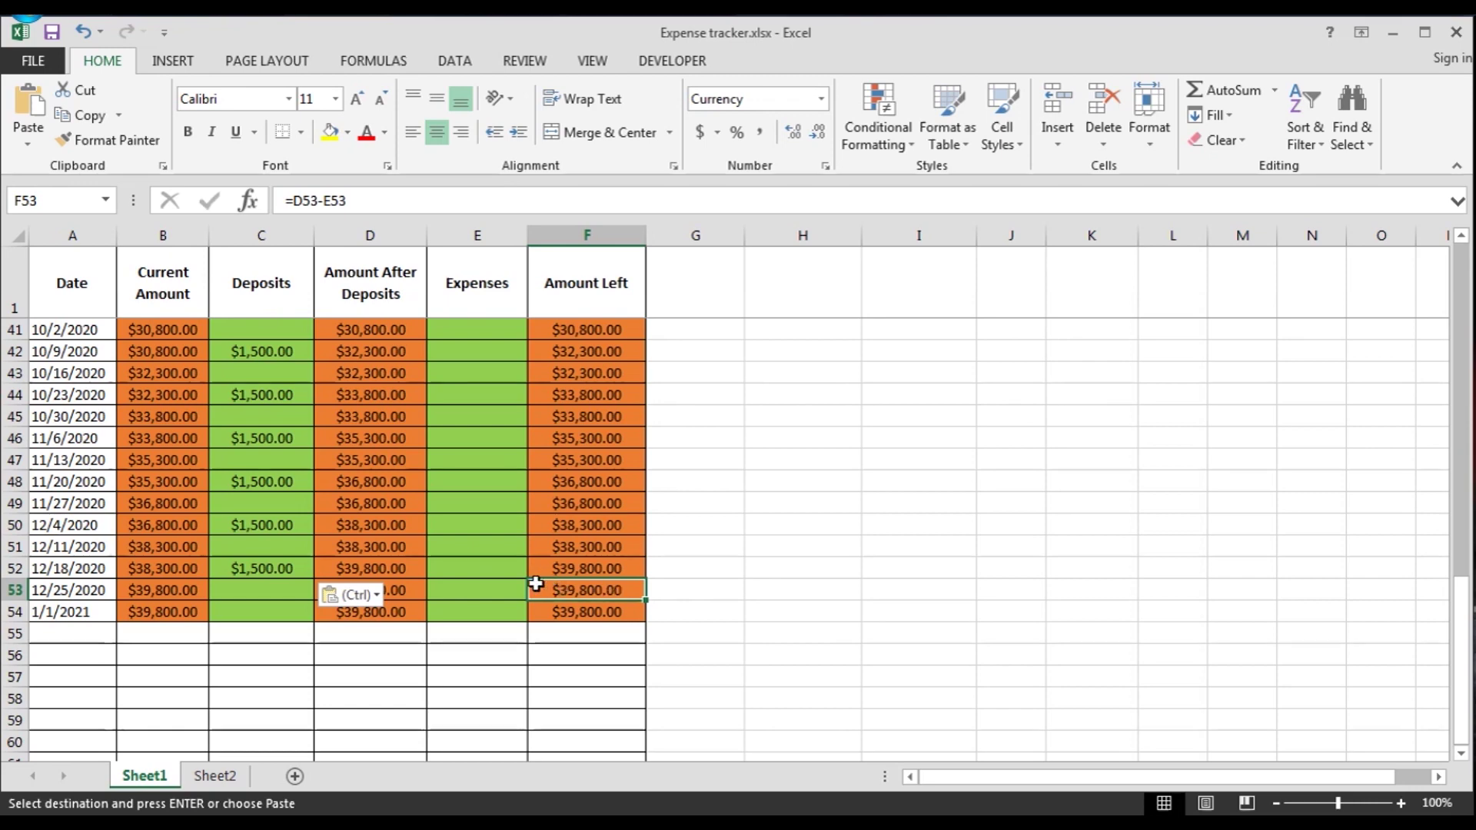
scroll(453, 528, up, 10)
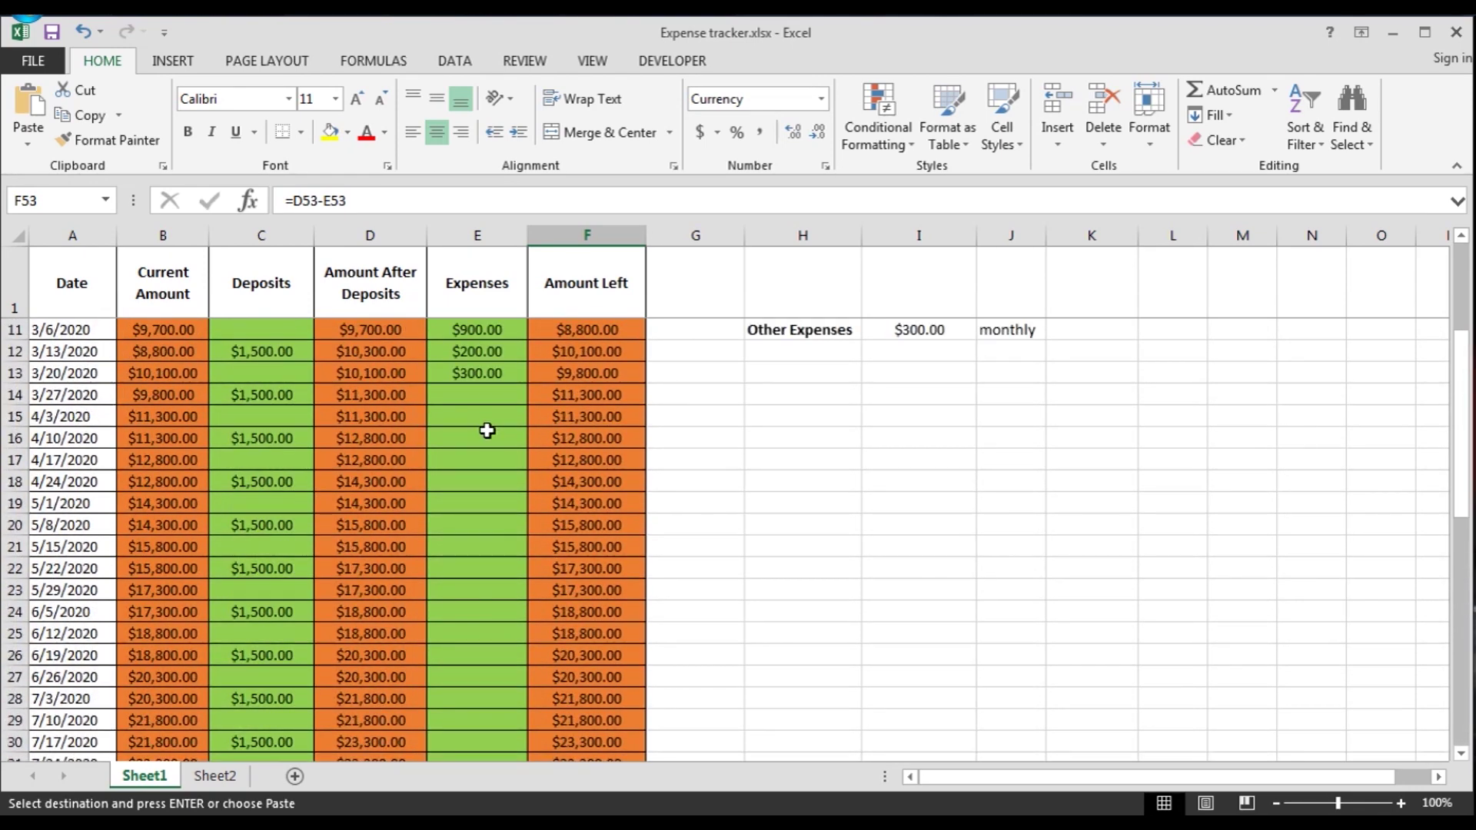
scroll(487, 430, up, 1)
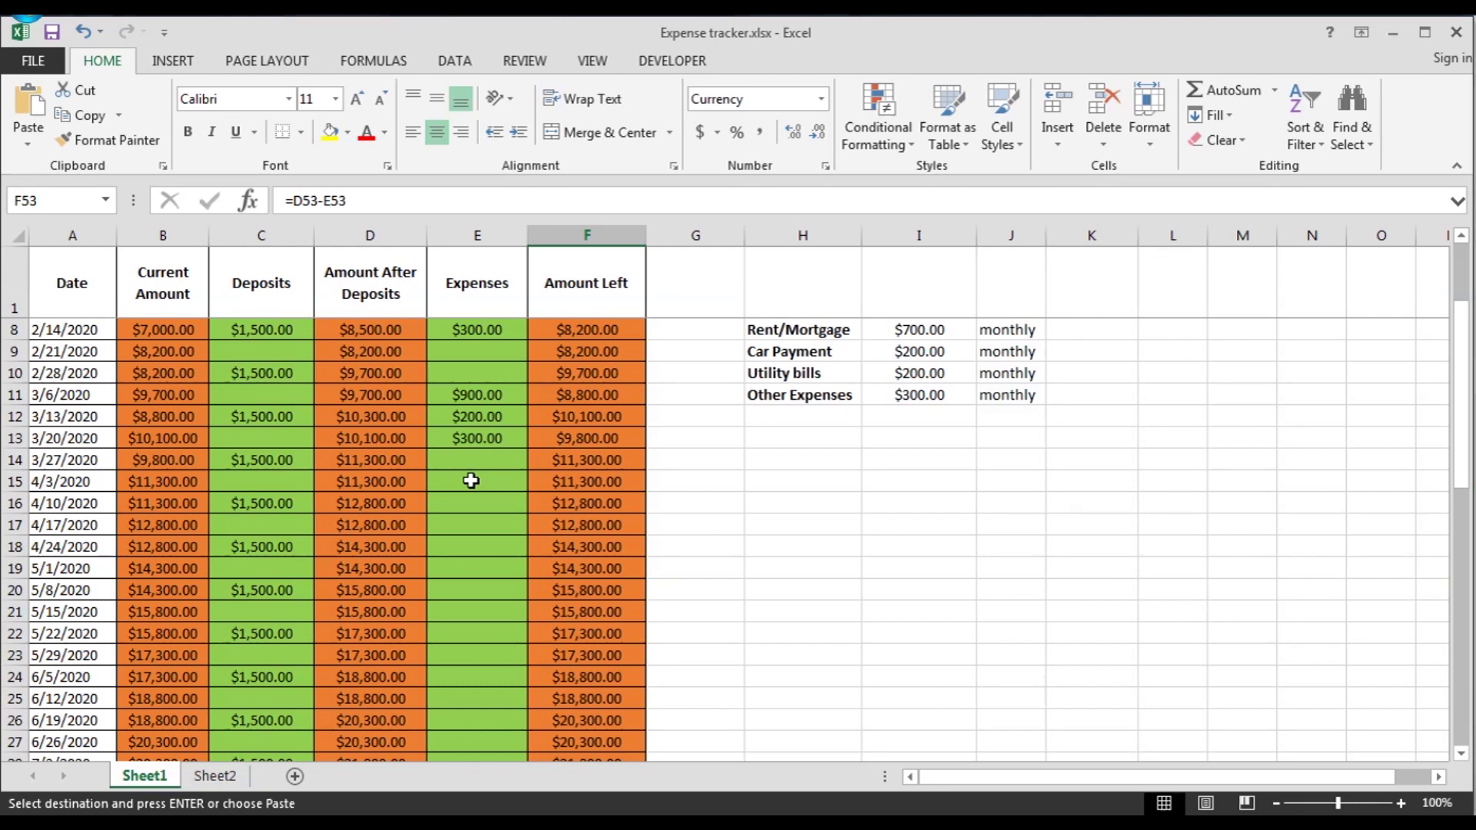
click(471, 480)
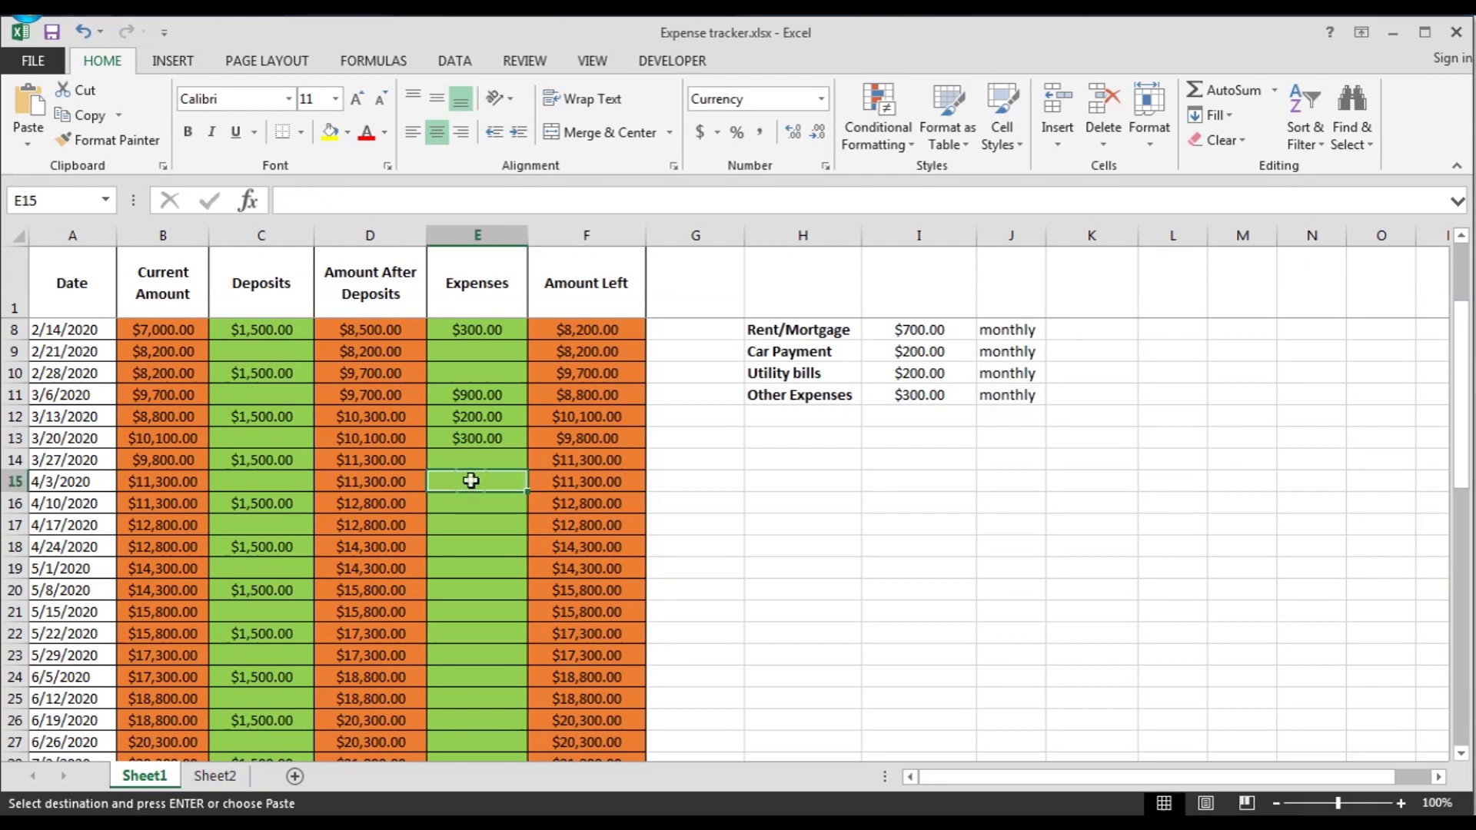
scroll(471, 480, down, 2)
click(468, 615)
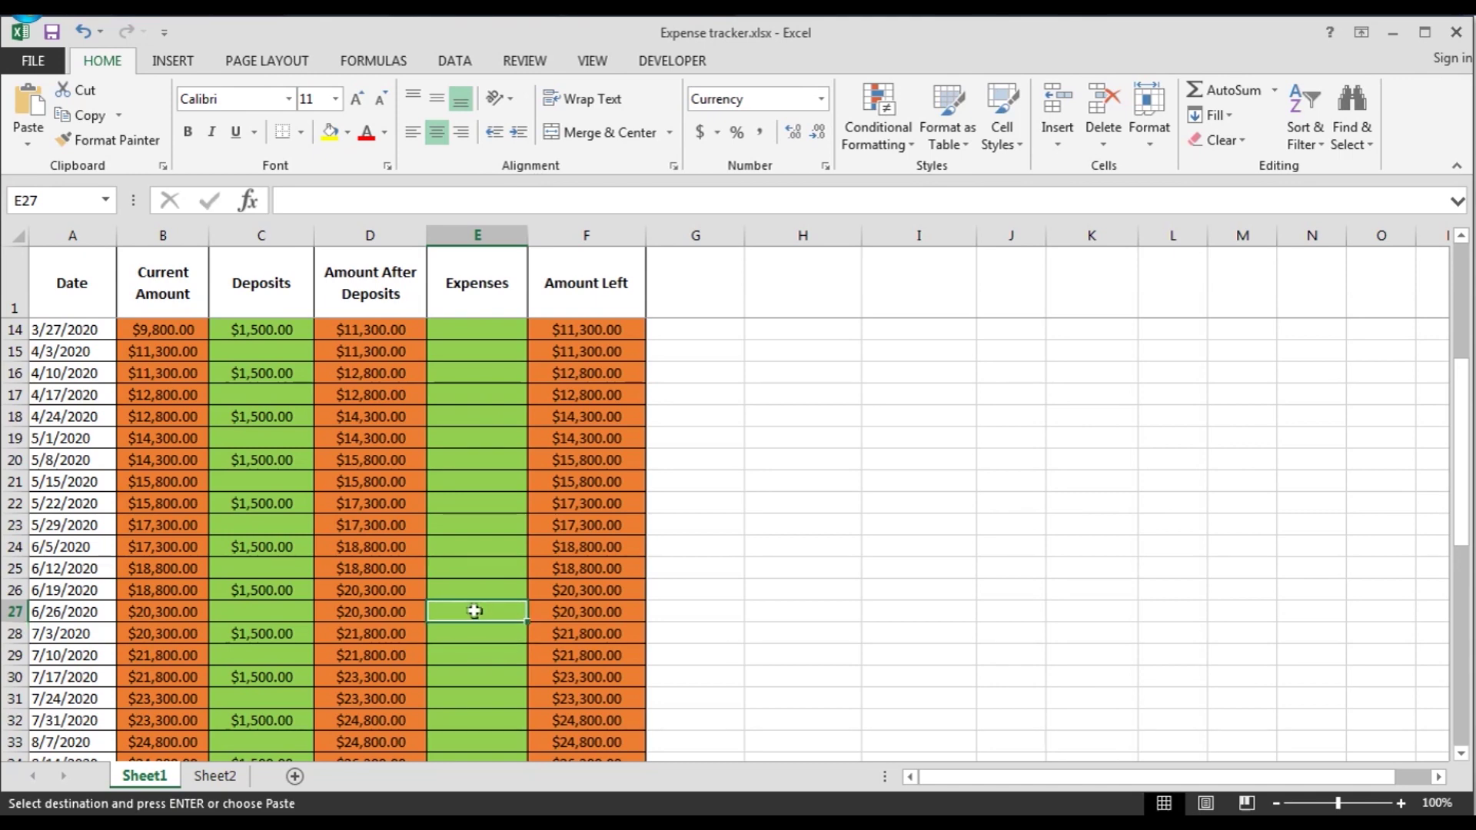
key(Down)
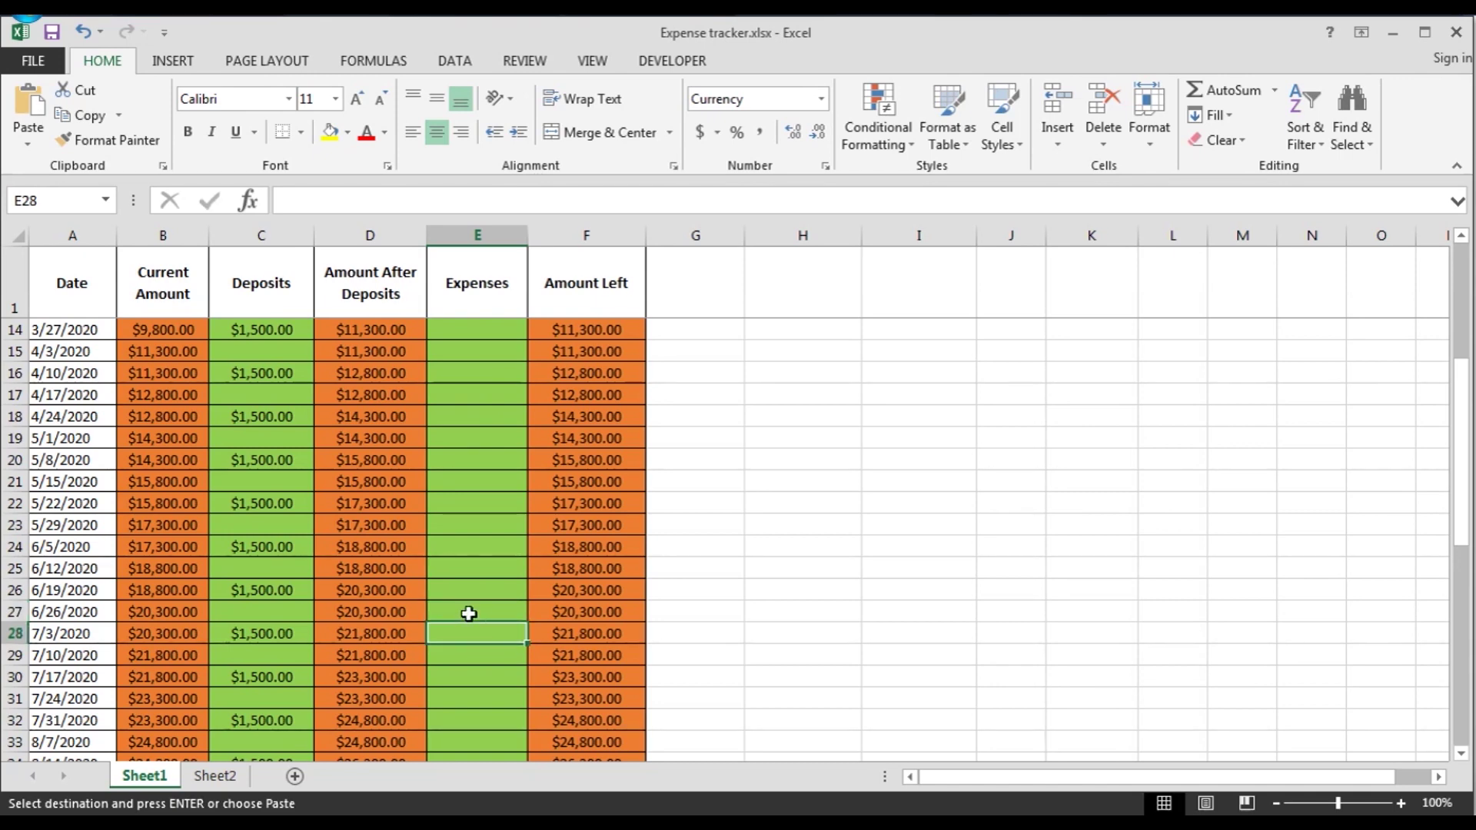
scroll(467, 609, up, 3)
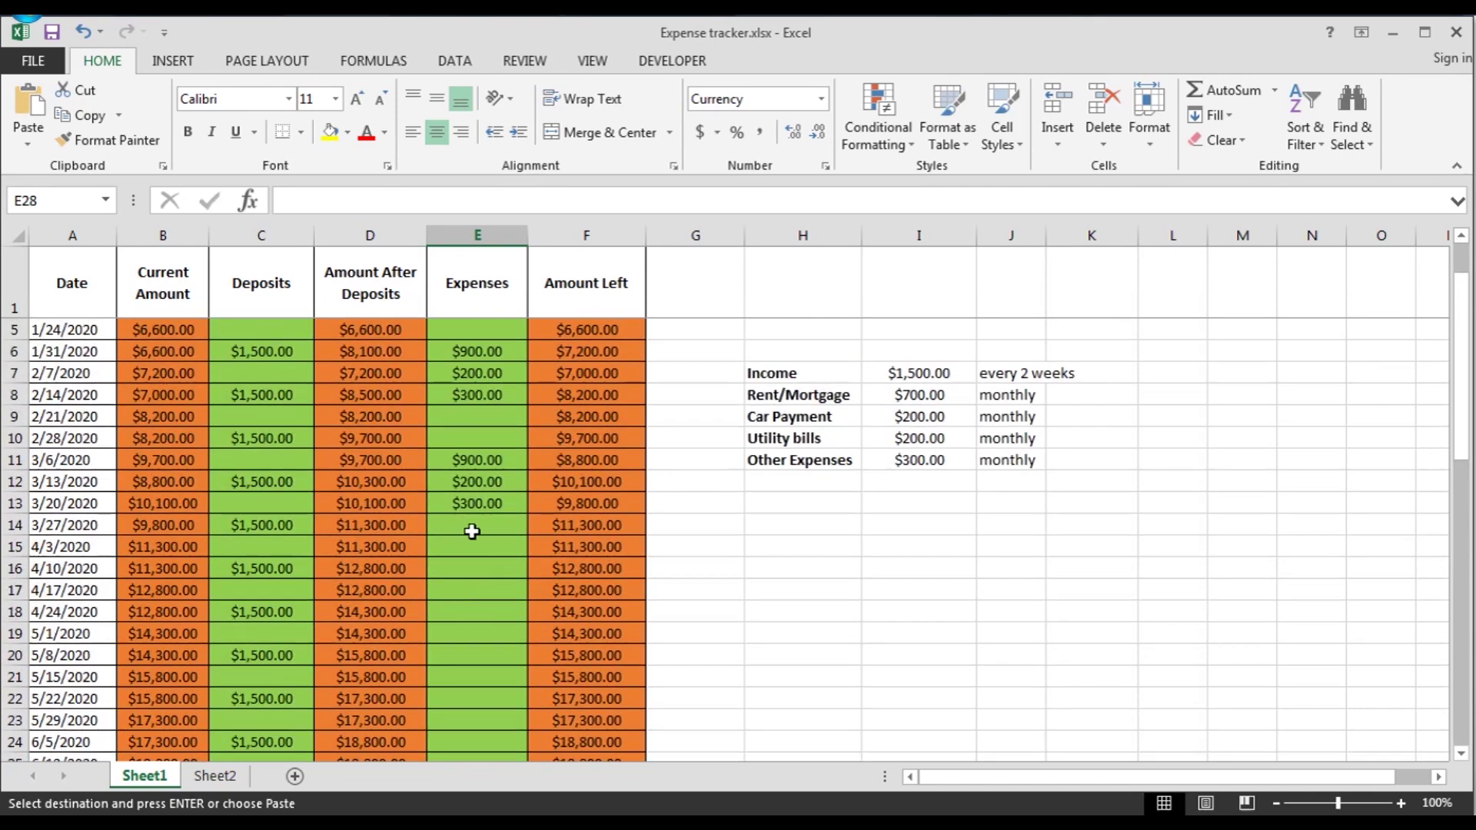
click(472, 545)
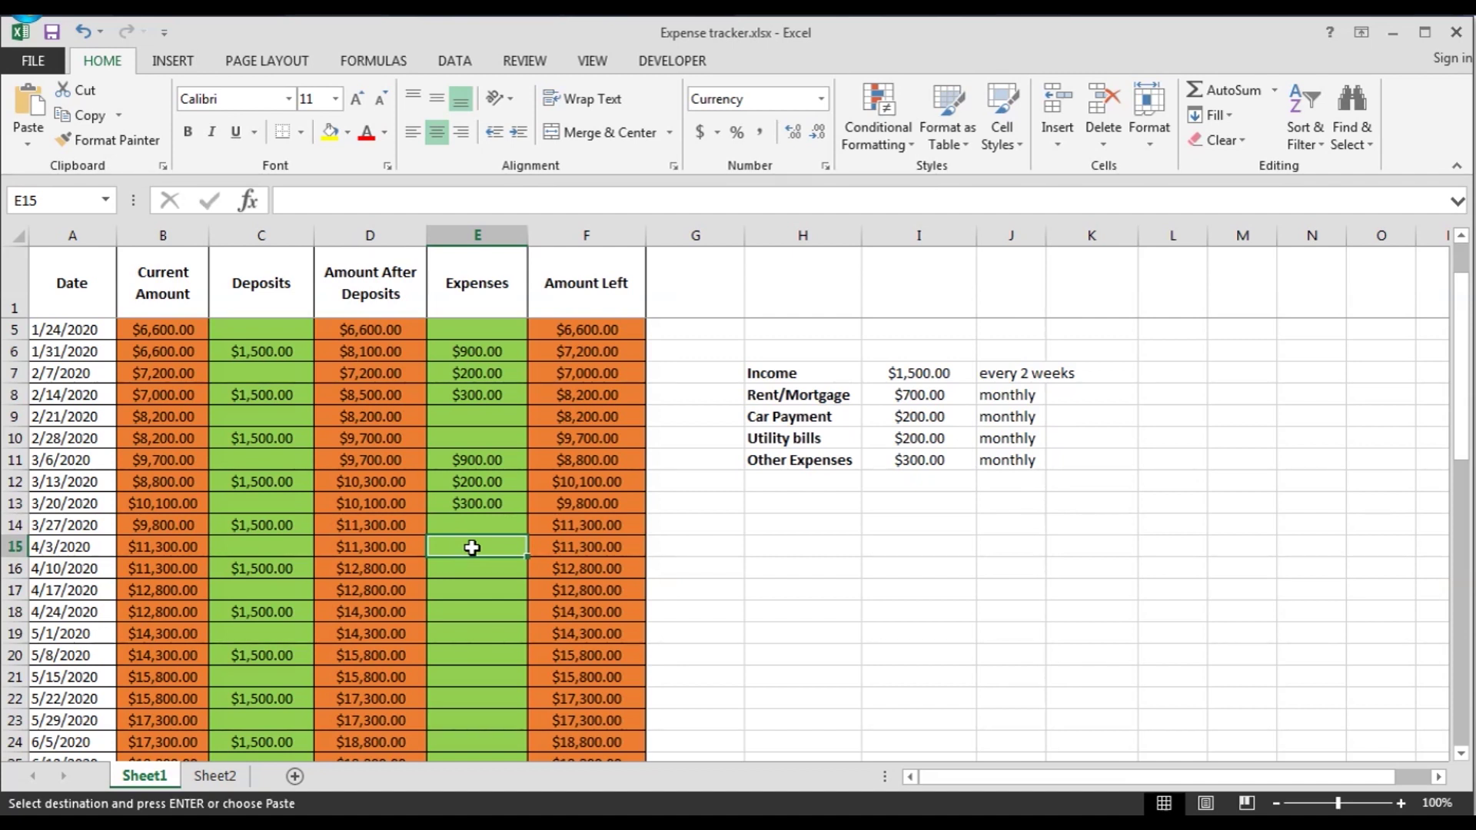
Enter April expenses: =700+200+2000 ($2,900) on 4/3, then $200 and $300 below.
key(Escape)
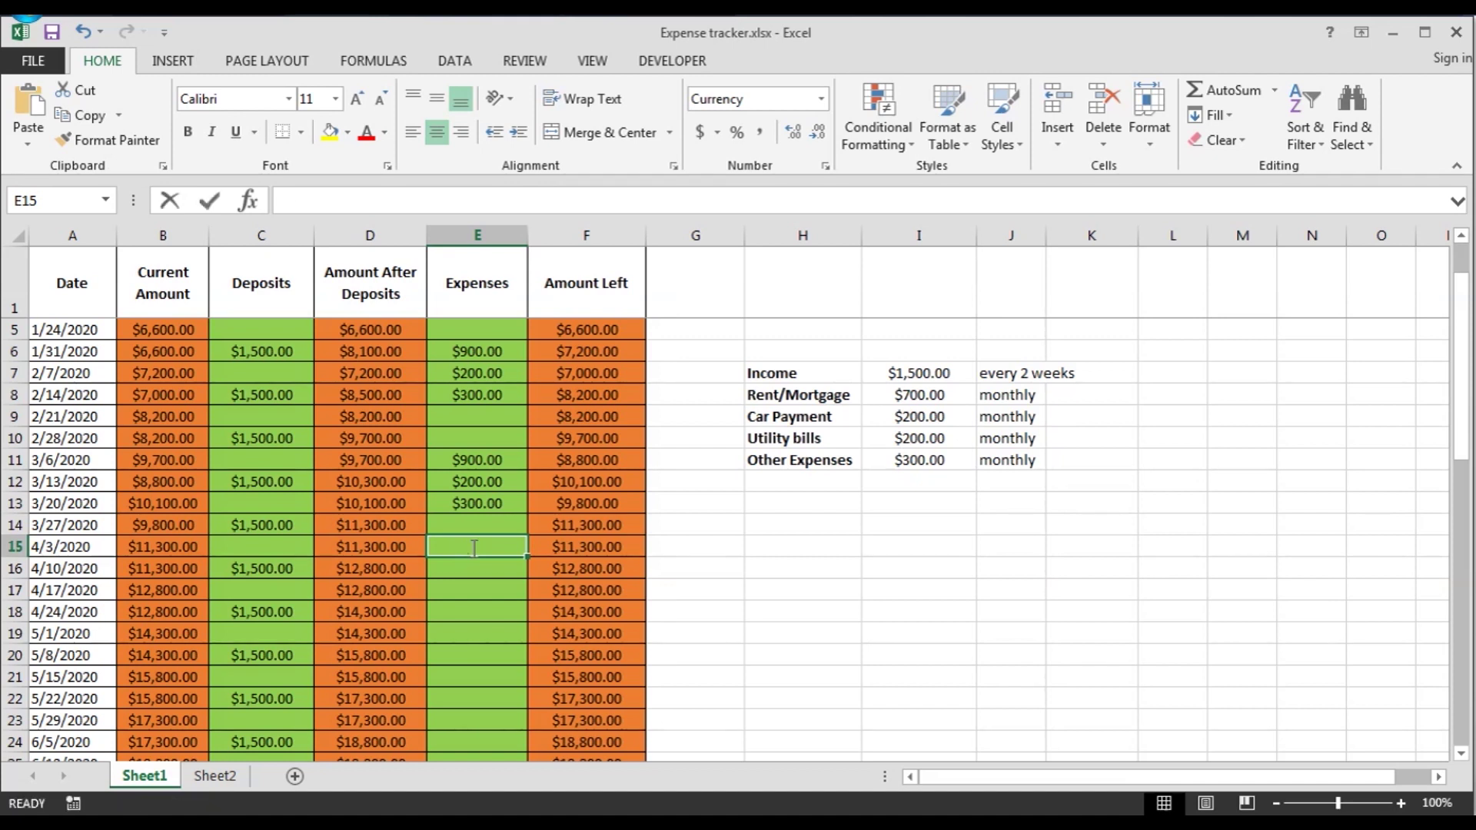
text(=700)
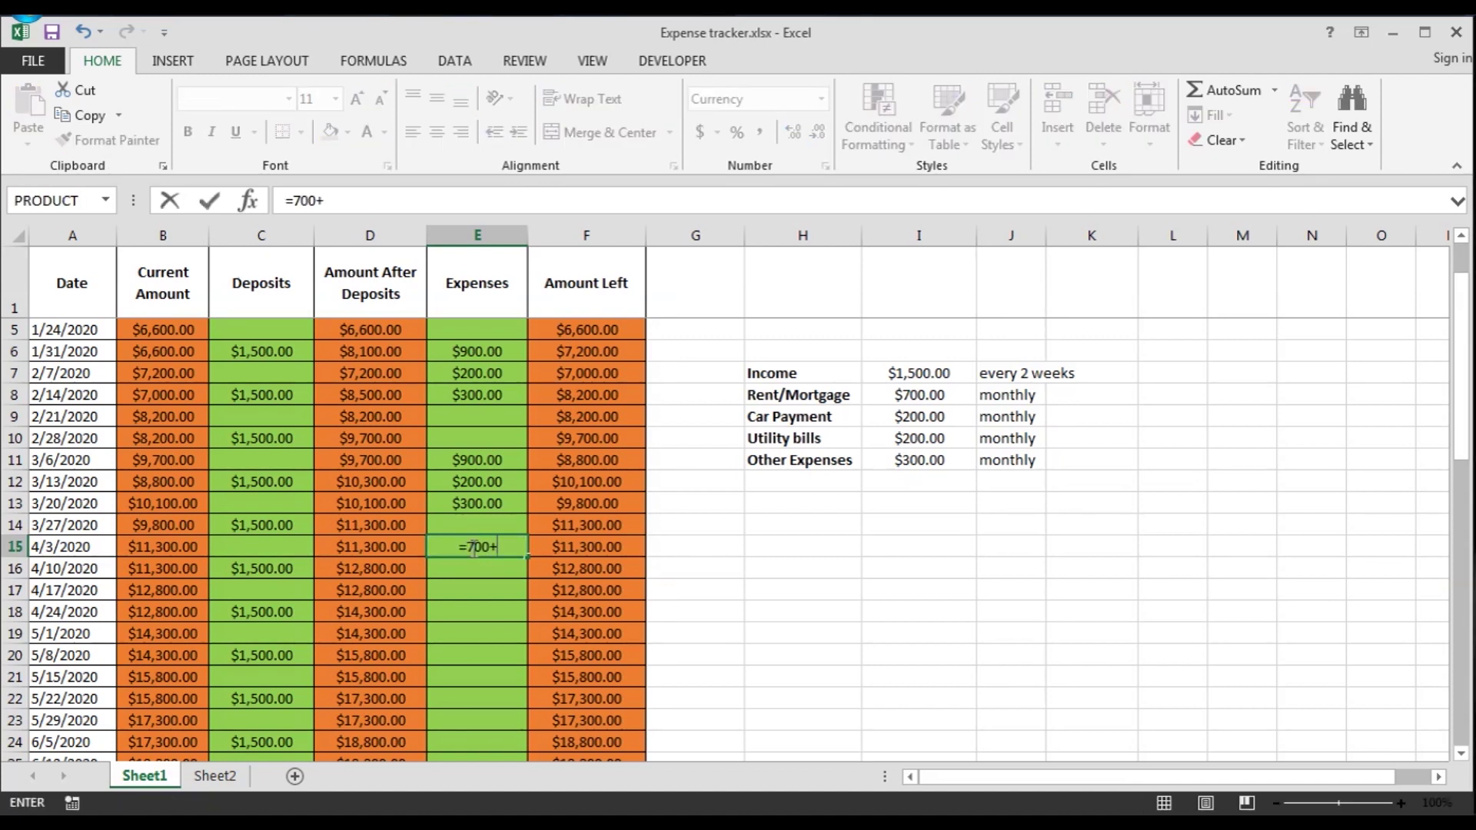
text(+200+2000)
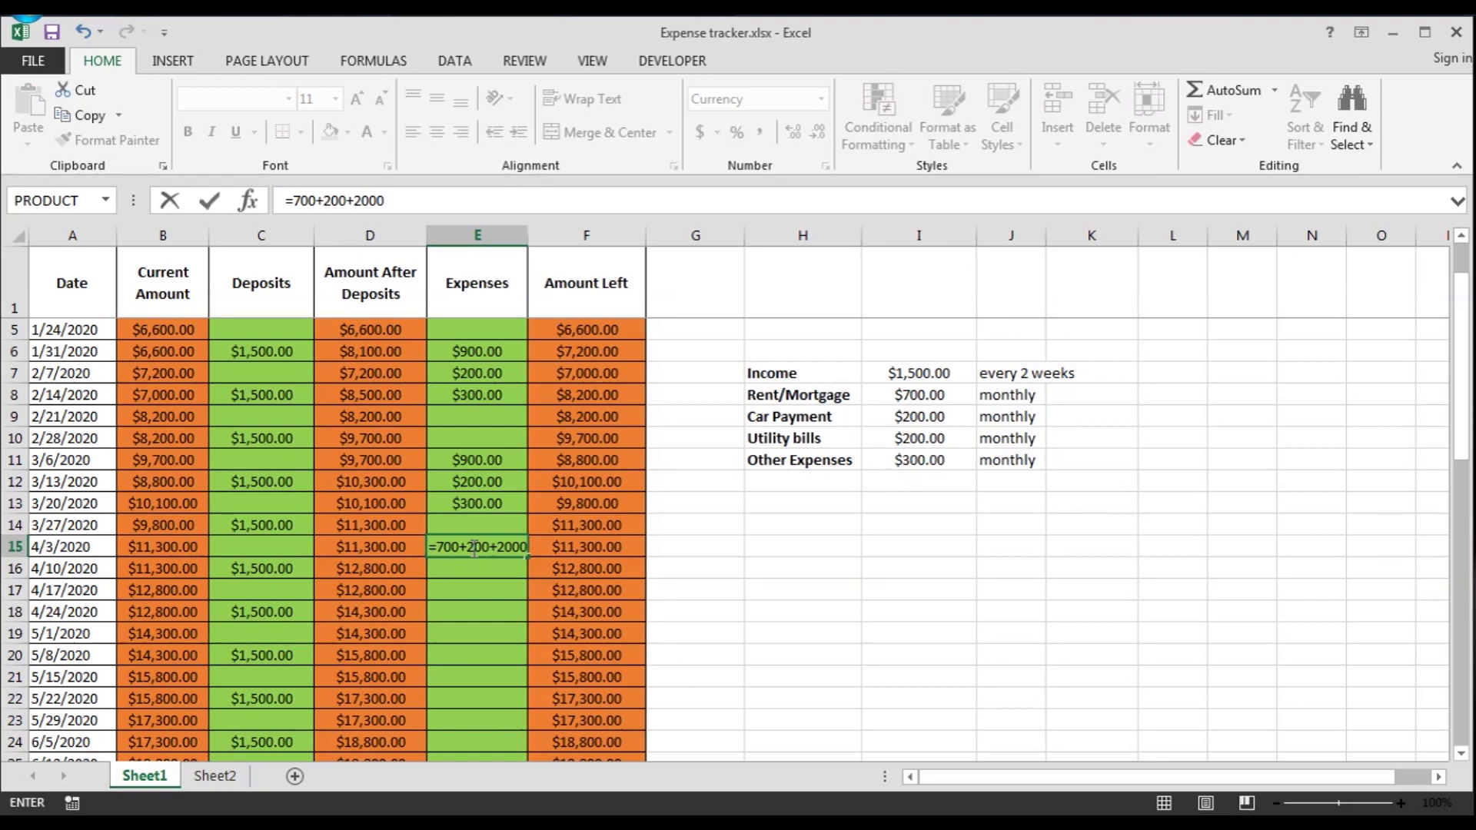
key(Return)
text(200)
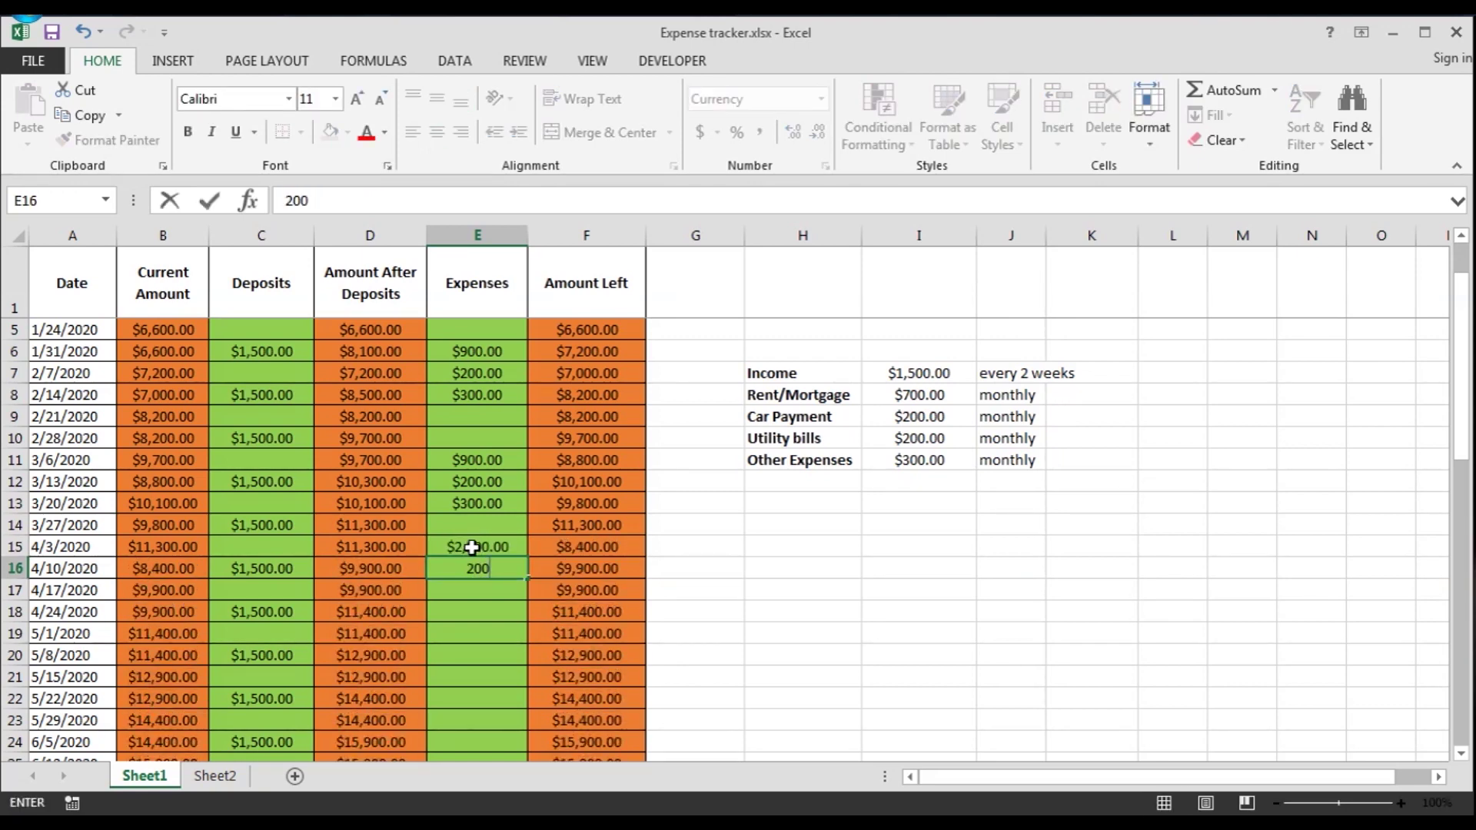
key(Return)
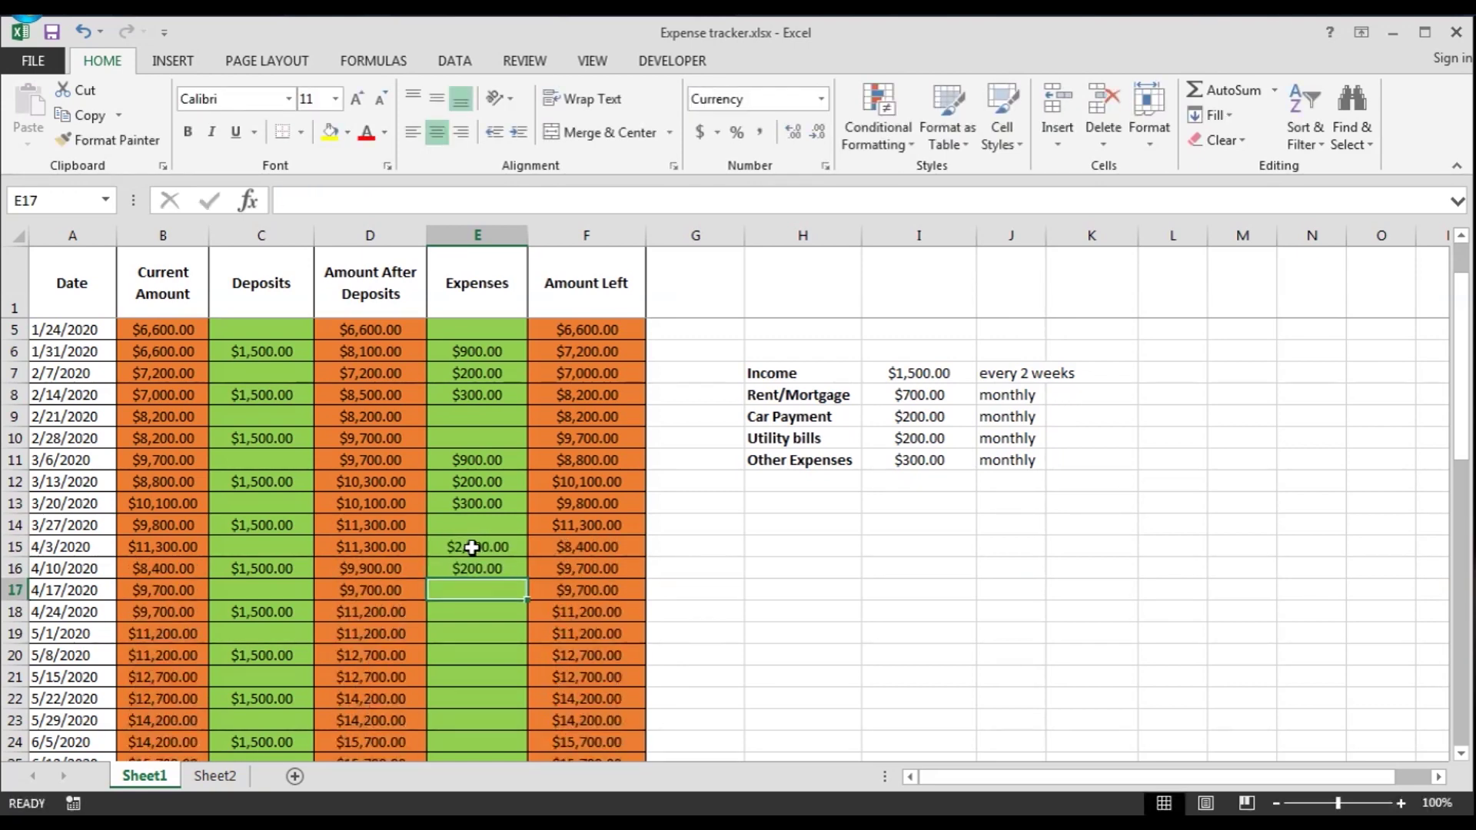
text(300)
key(Return)
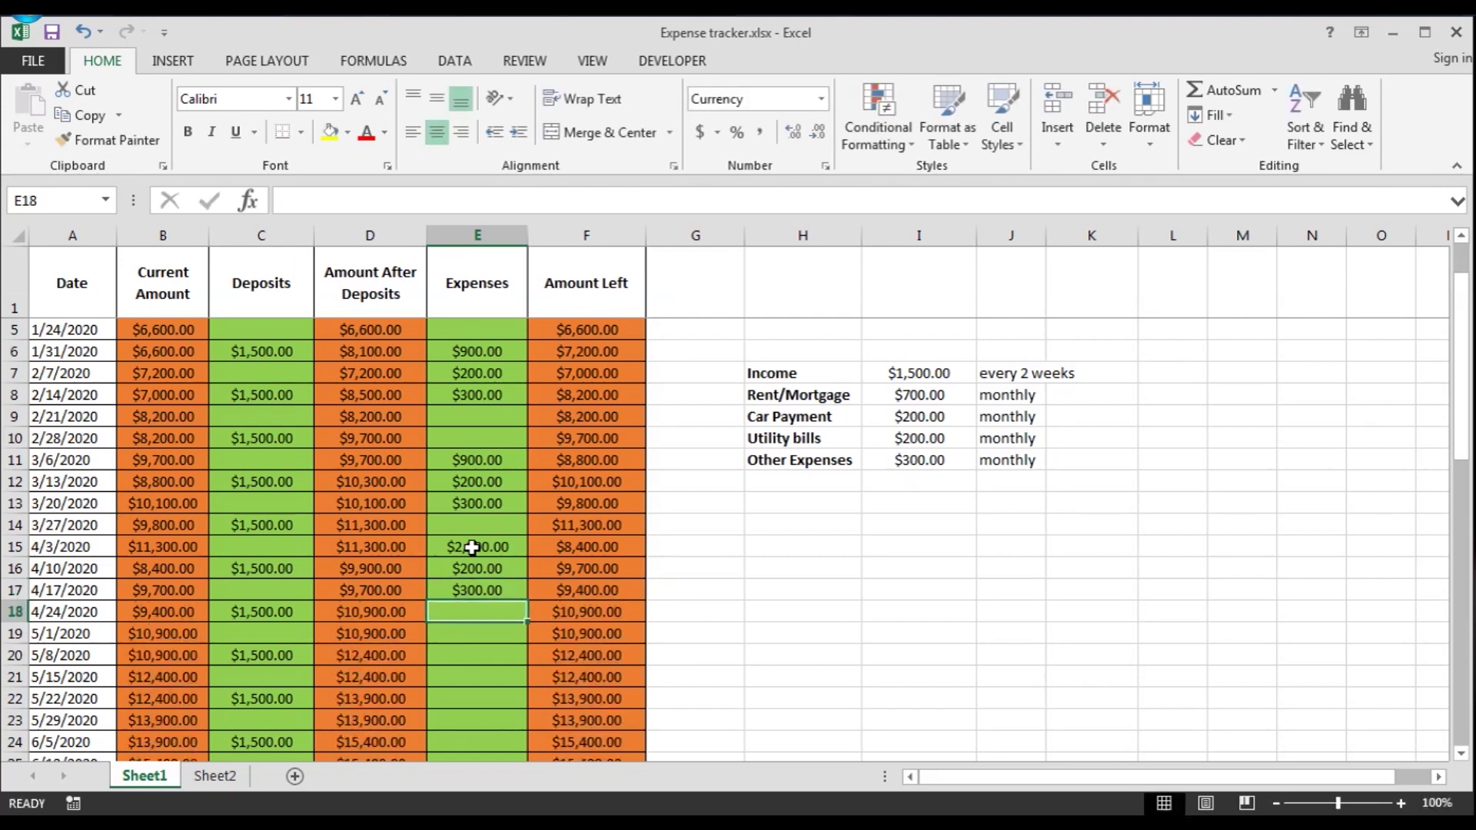
click(566, 590)
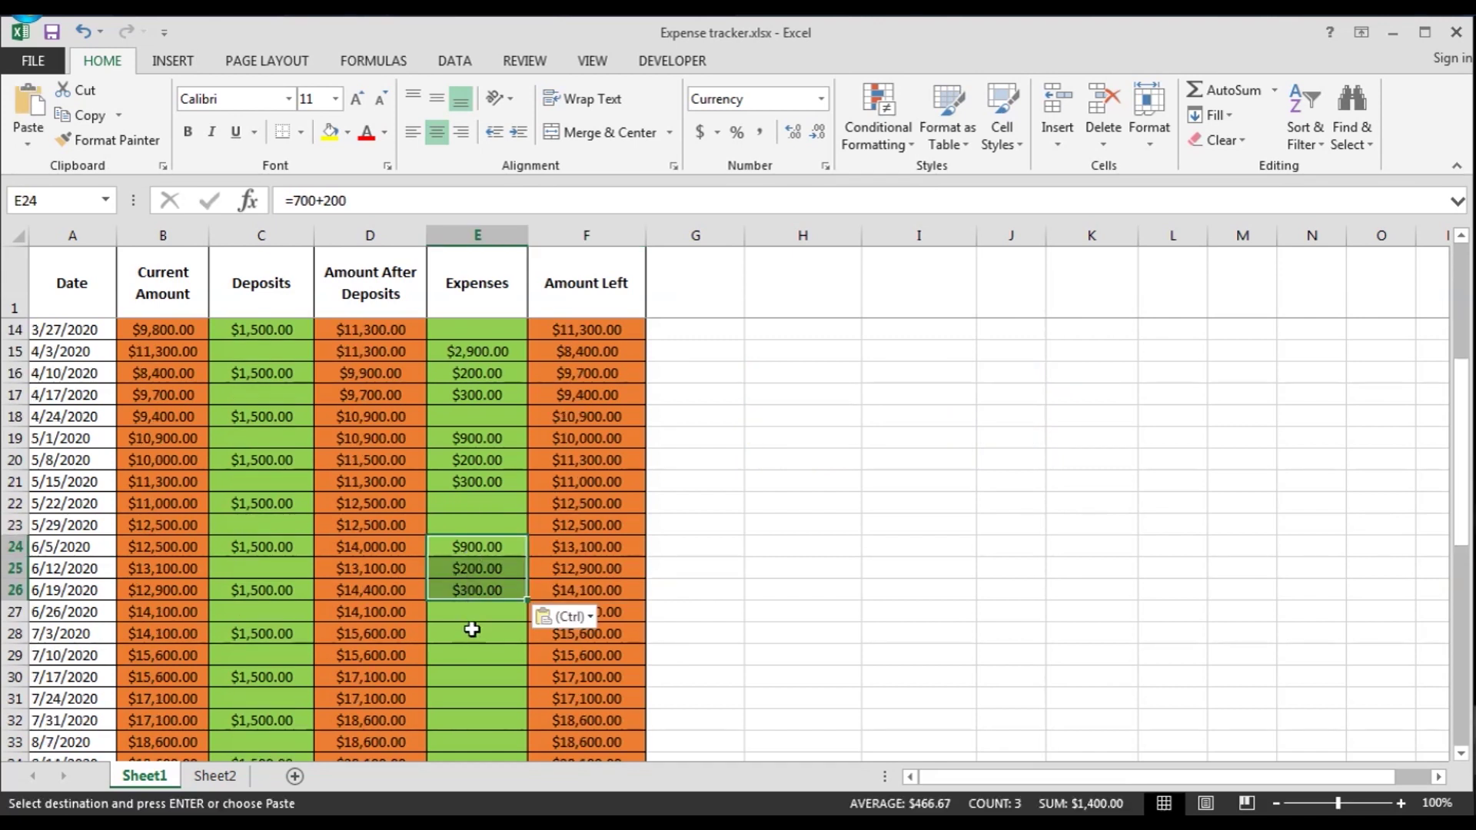
Paste the $900, $200 and $300 expenses into the 7/3–7/17 rows and check Amount Left.
click(472, 629)
key(ctrl+v)
scroll(472, 561, down, 2)
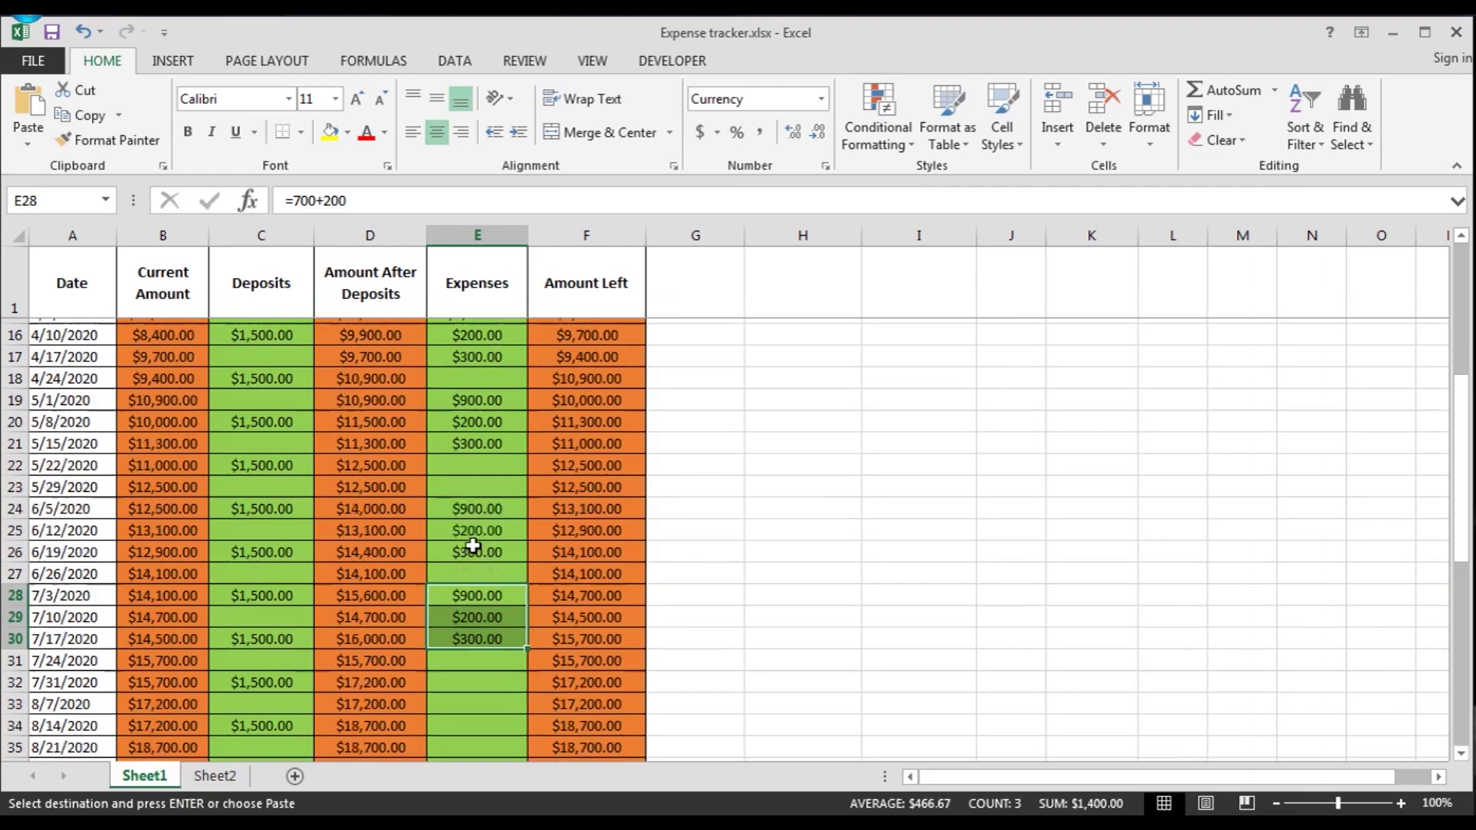
click(472, 552)
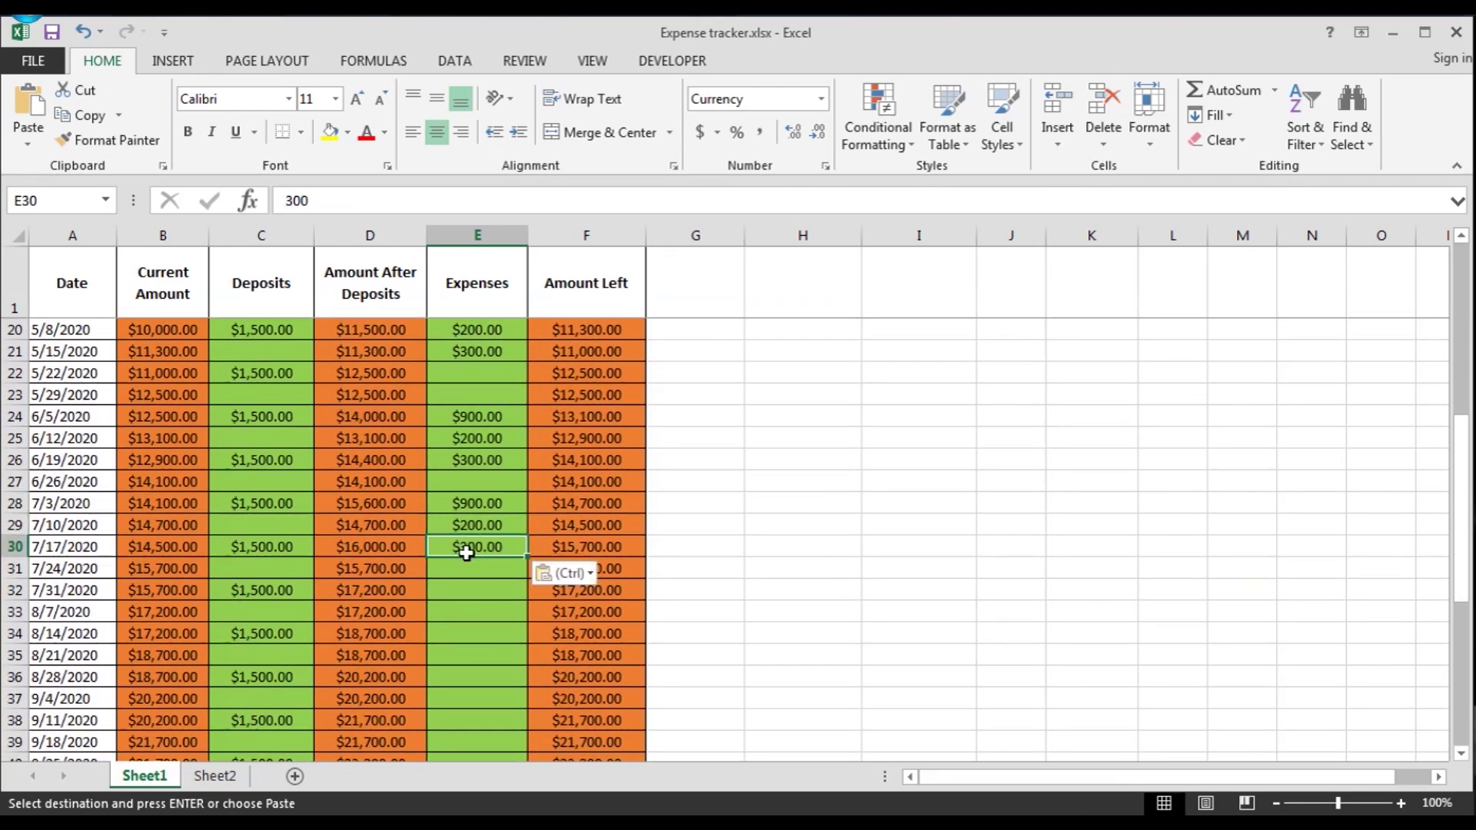
click(577, 546)
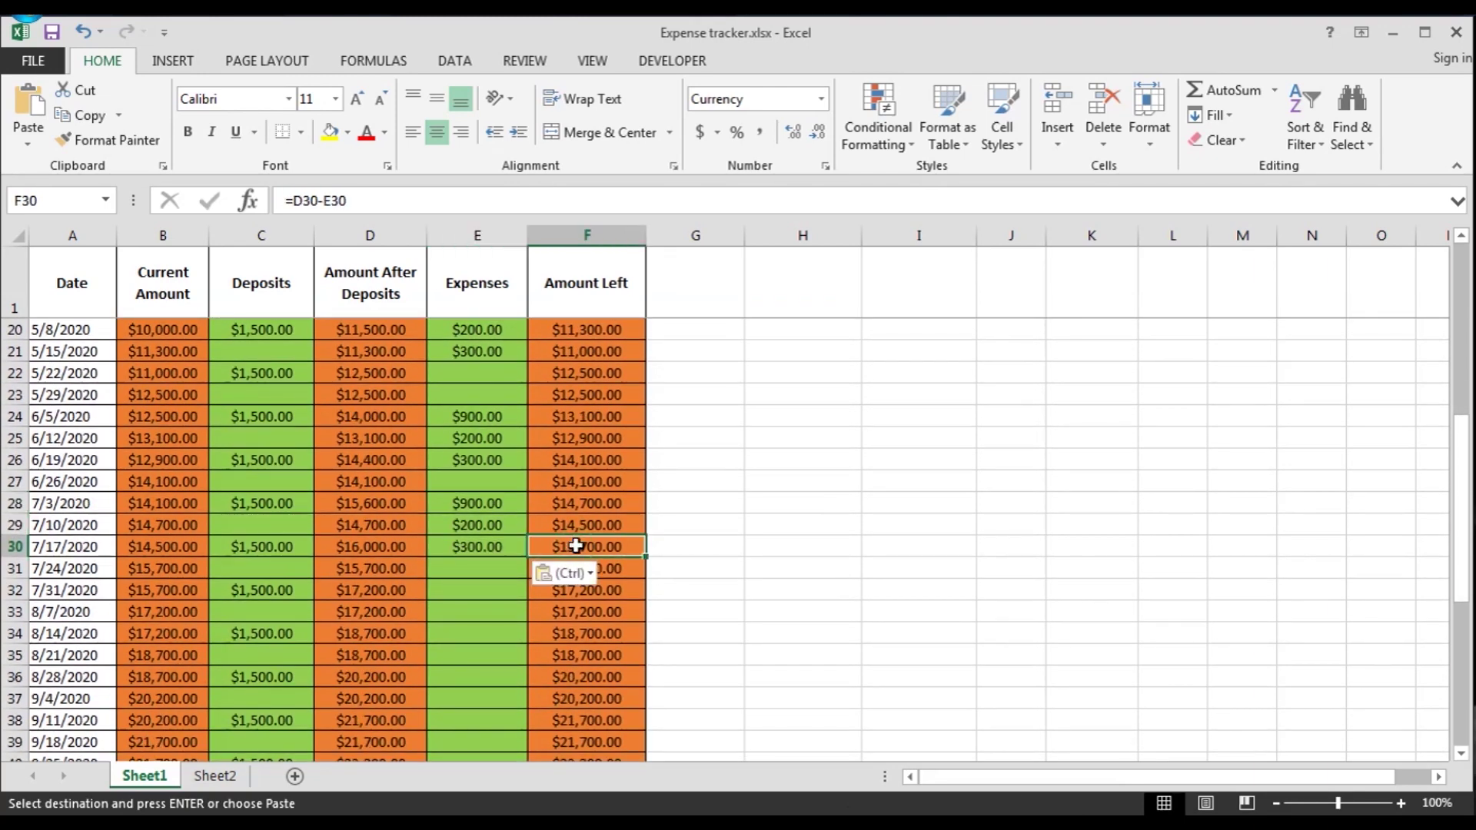
key(Escape)
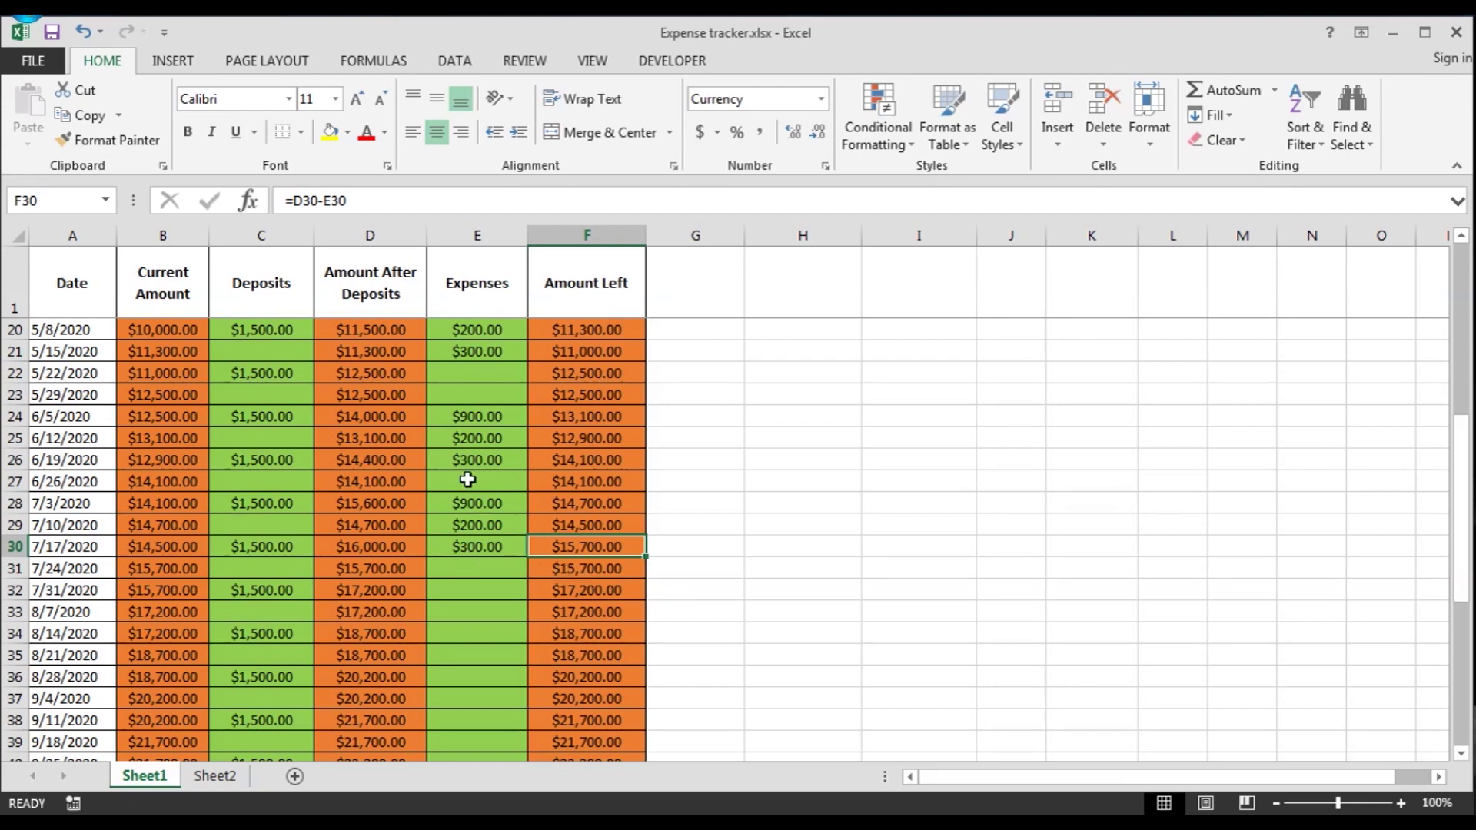
scroll(462, 487, up, 6)
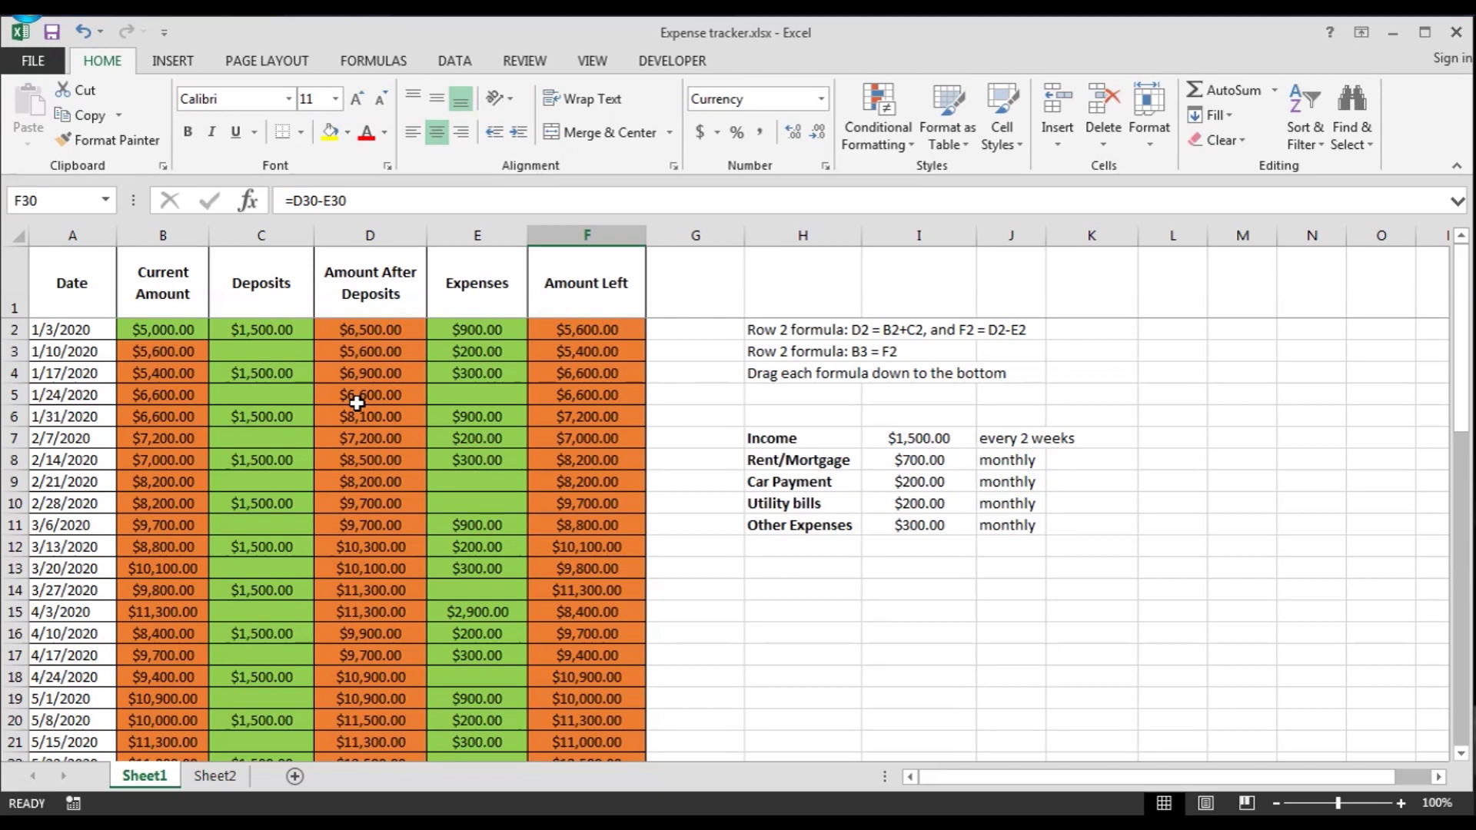
scroll(400, 485, down, 6)
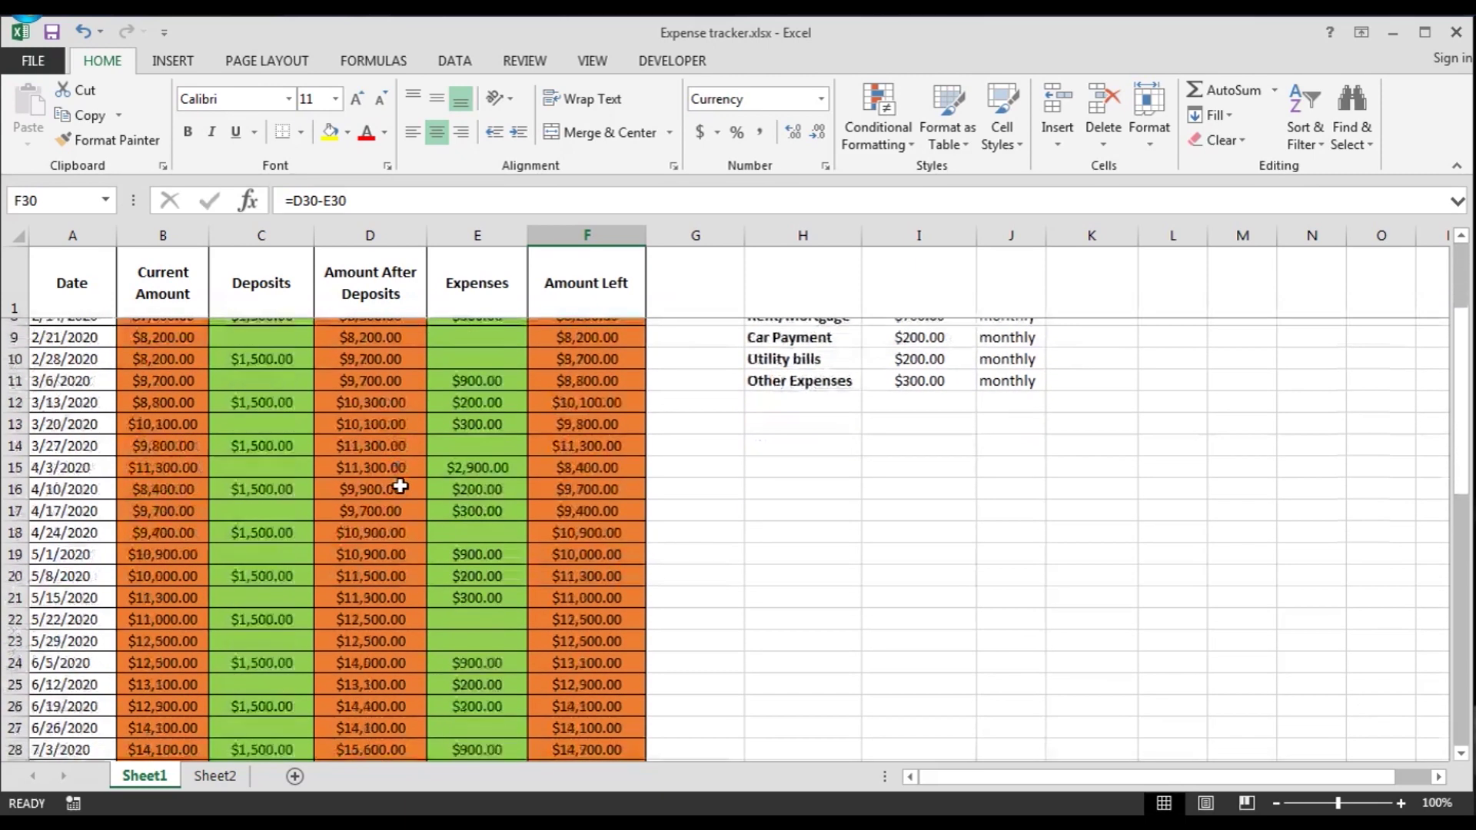
scroll(401, 485, down, 6)
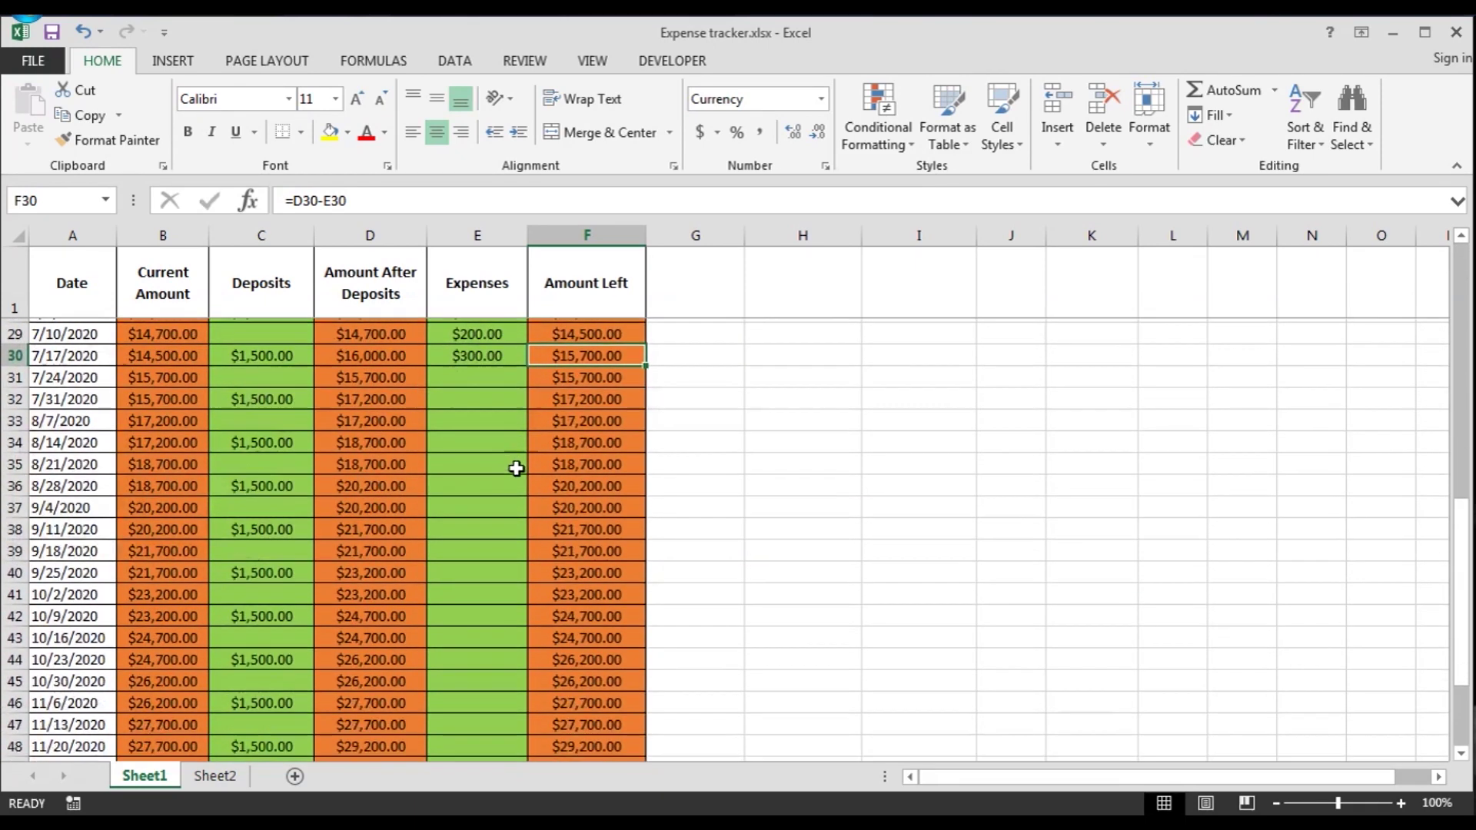
scroll(515, 471, down, 1)
scroll(515, 470, up, 5)
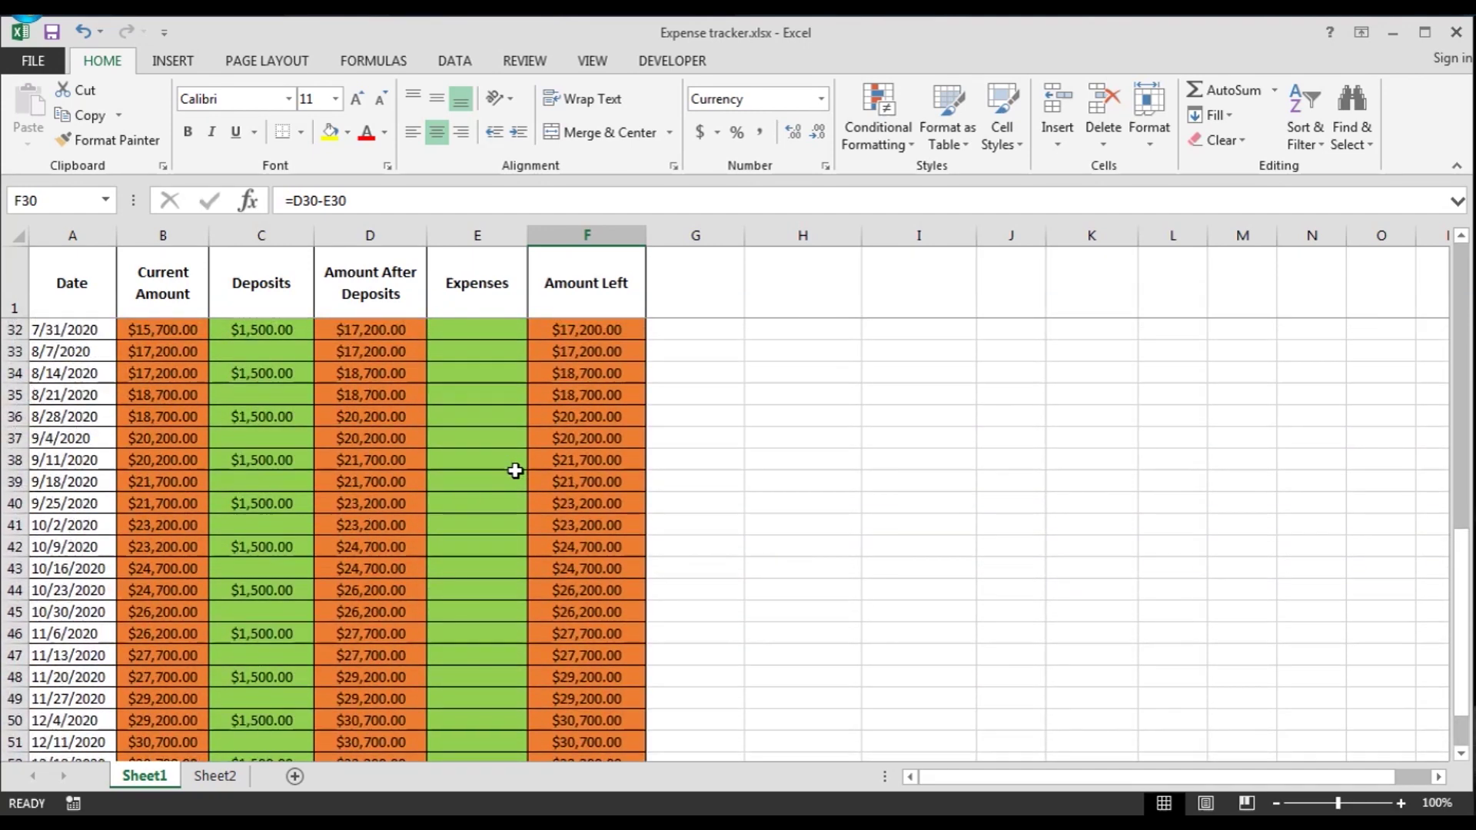
scroll(515, 470, up, 8)
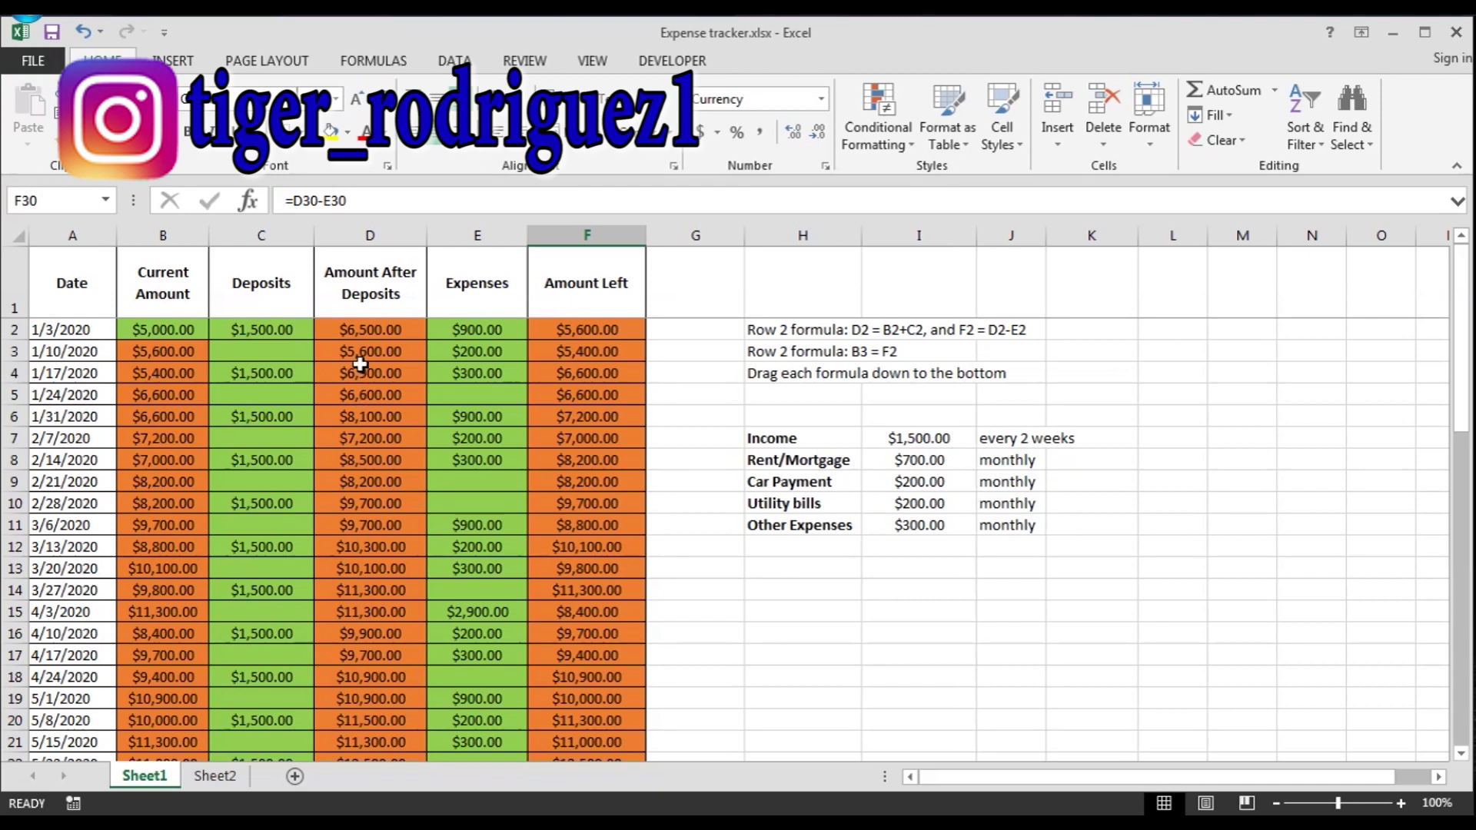
drag(361, 373, 368, 590)
drag(601, 383, 593, 590)
drag(371, 369, 376, 586)
drag(613, 366, 598, 591)
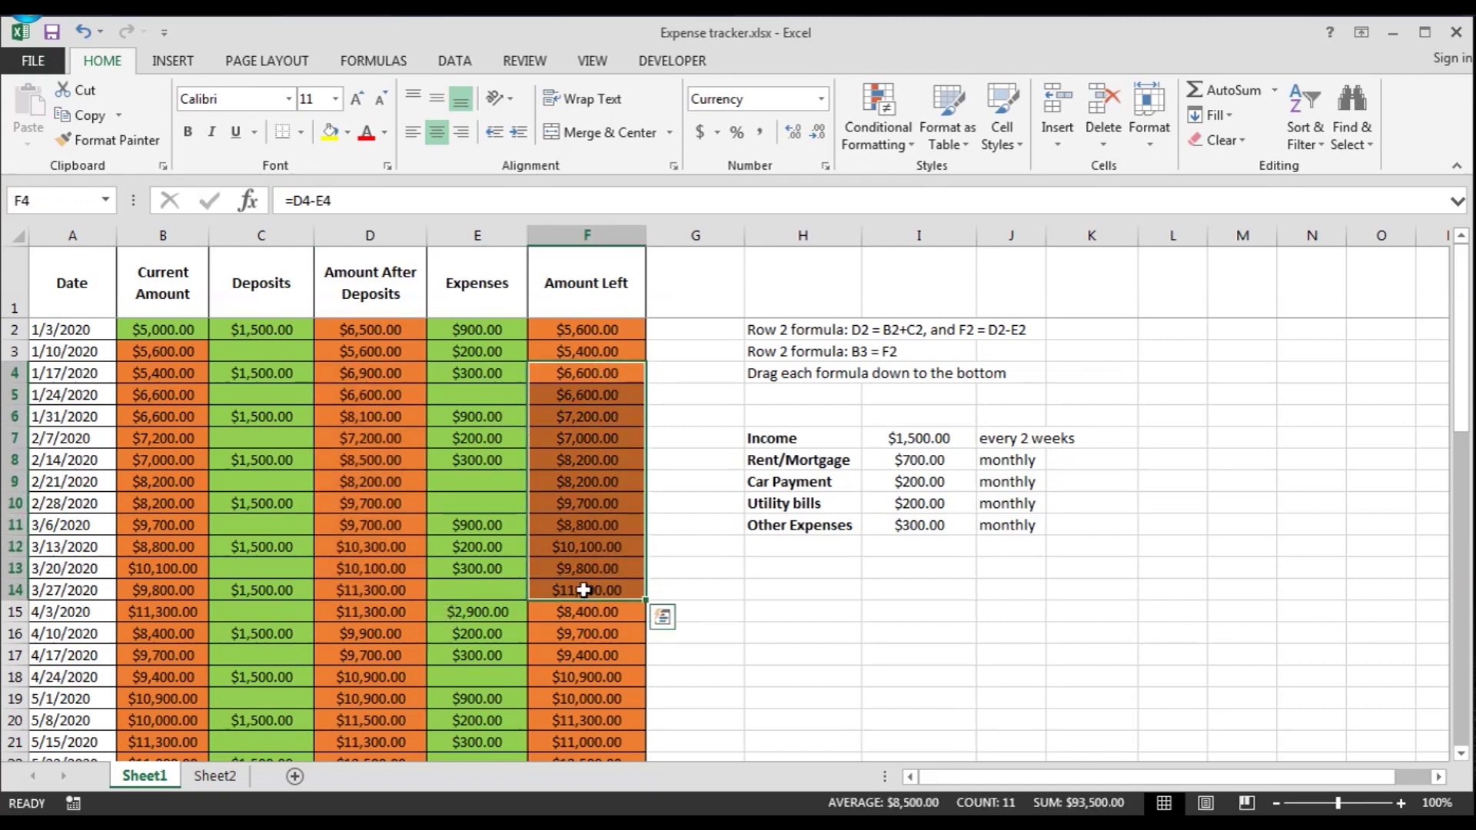